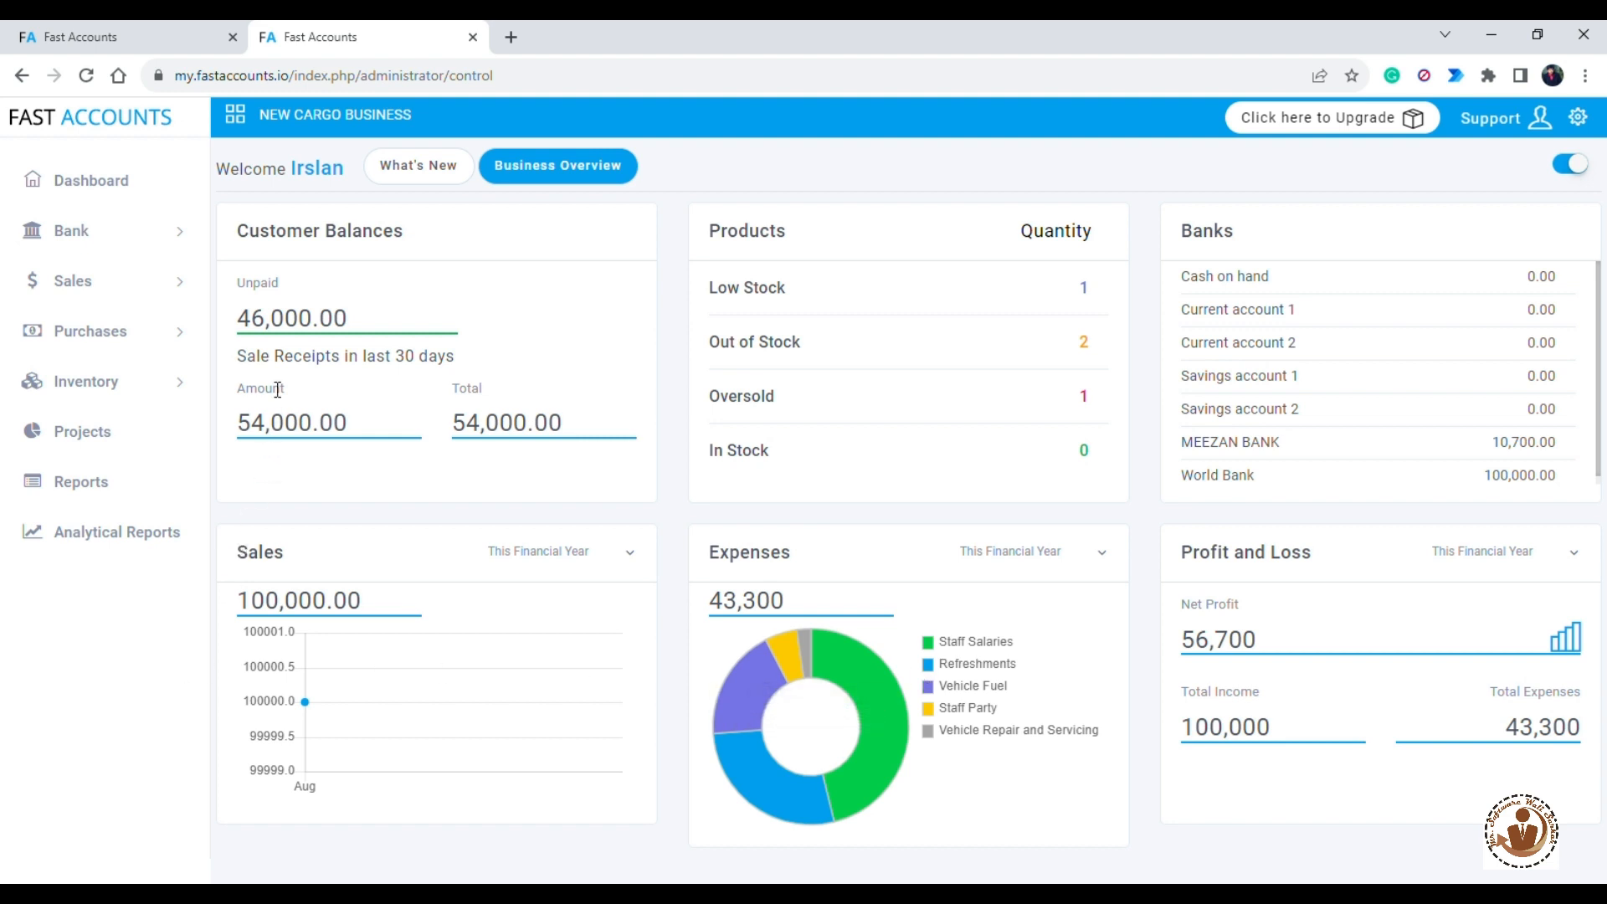
# - Start a new bank payment and choose Current account 2 (230903) as the paying bank
pyautogui.click(181, 240)
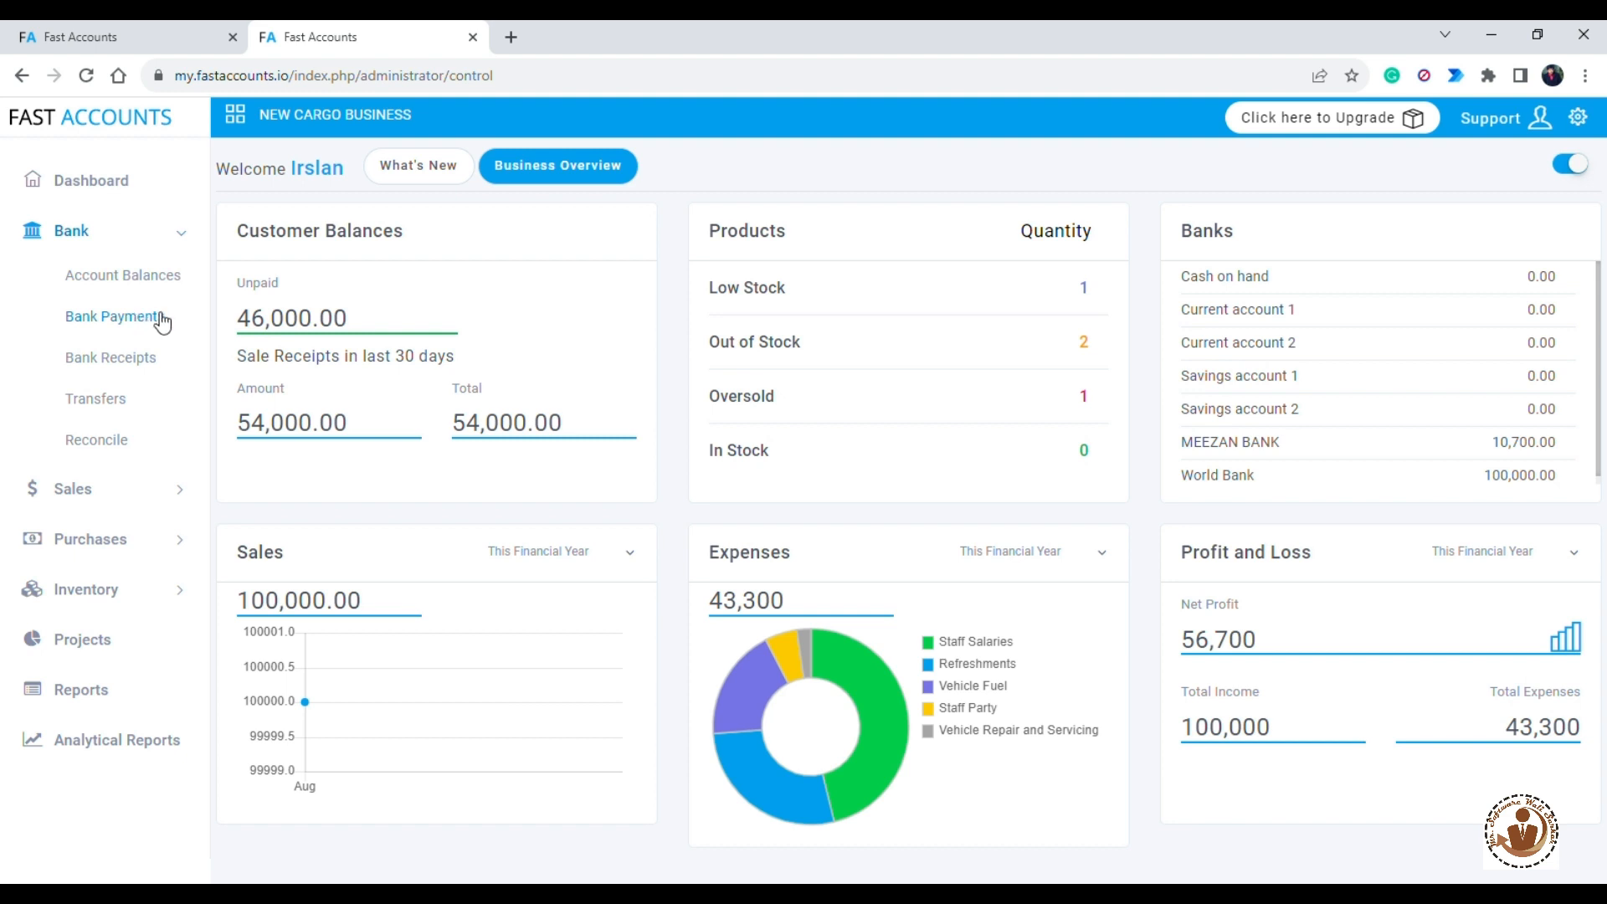
pyautogui.click(156, 318)
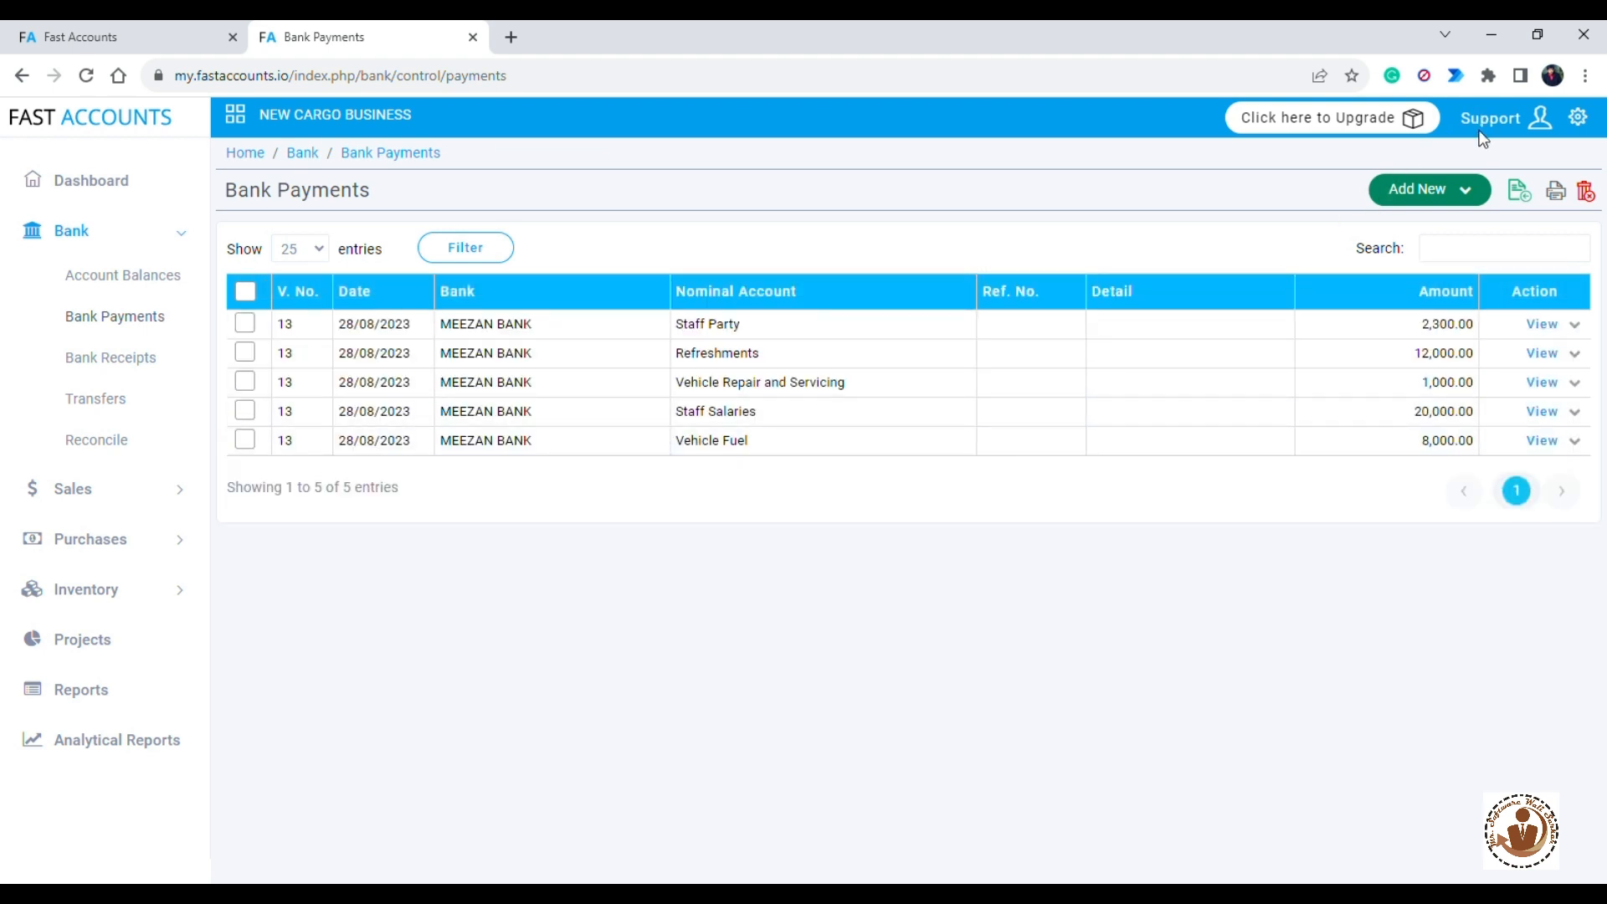
pyautogui.click(1452, 198)
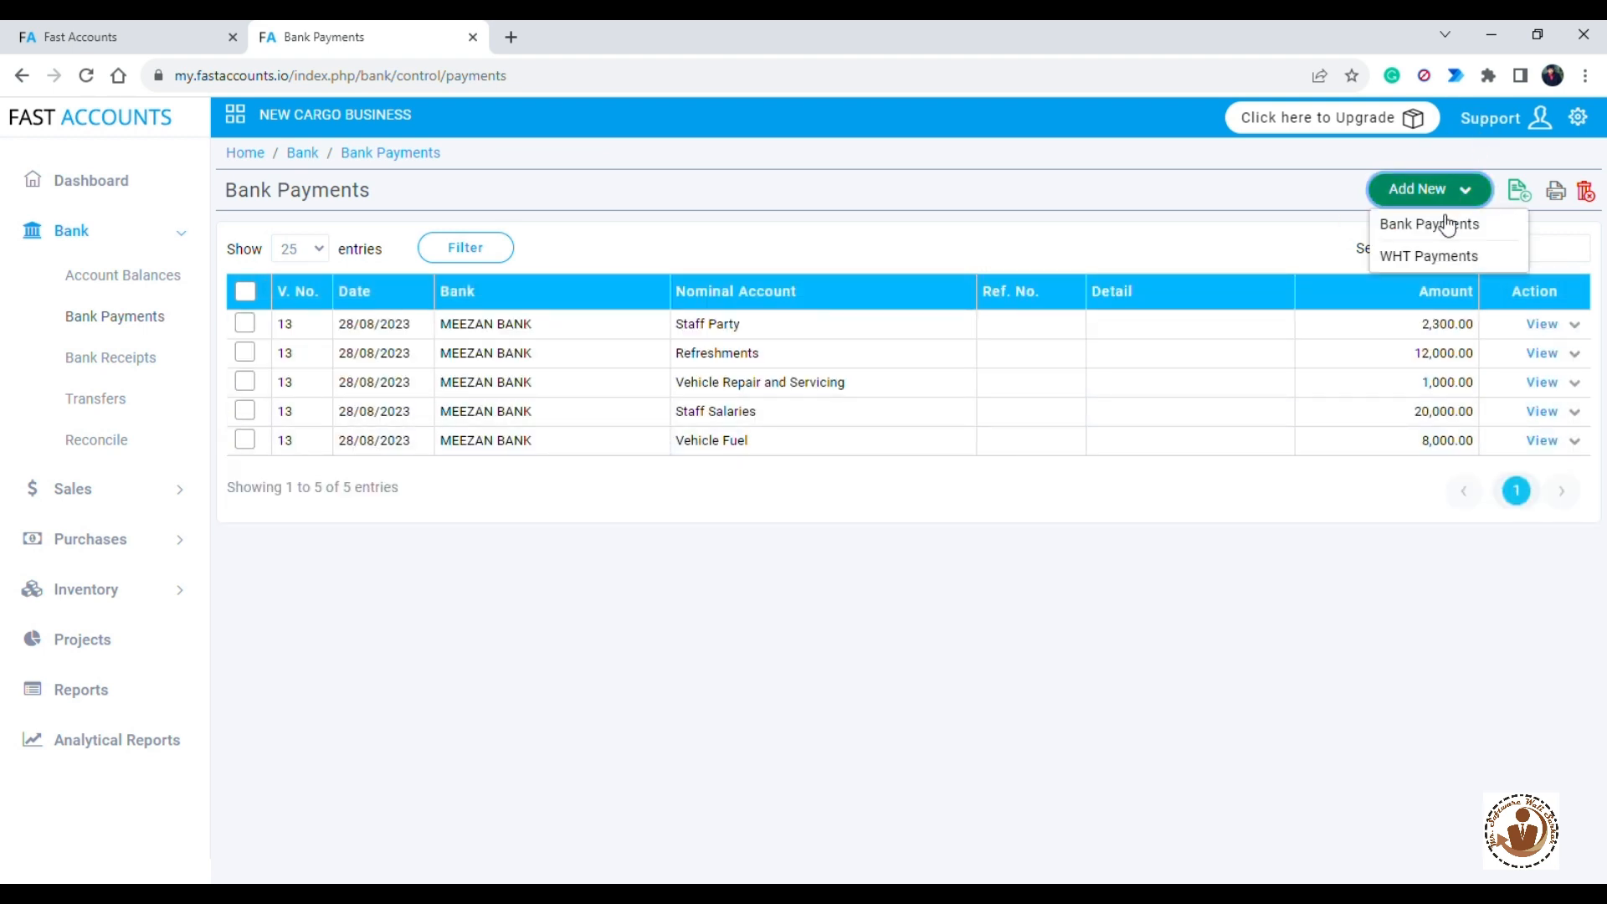
pyautogui.click(1461, 228)
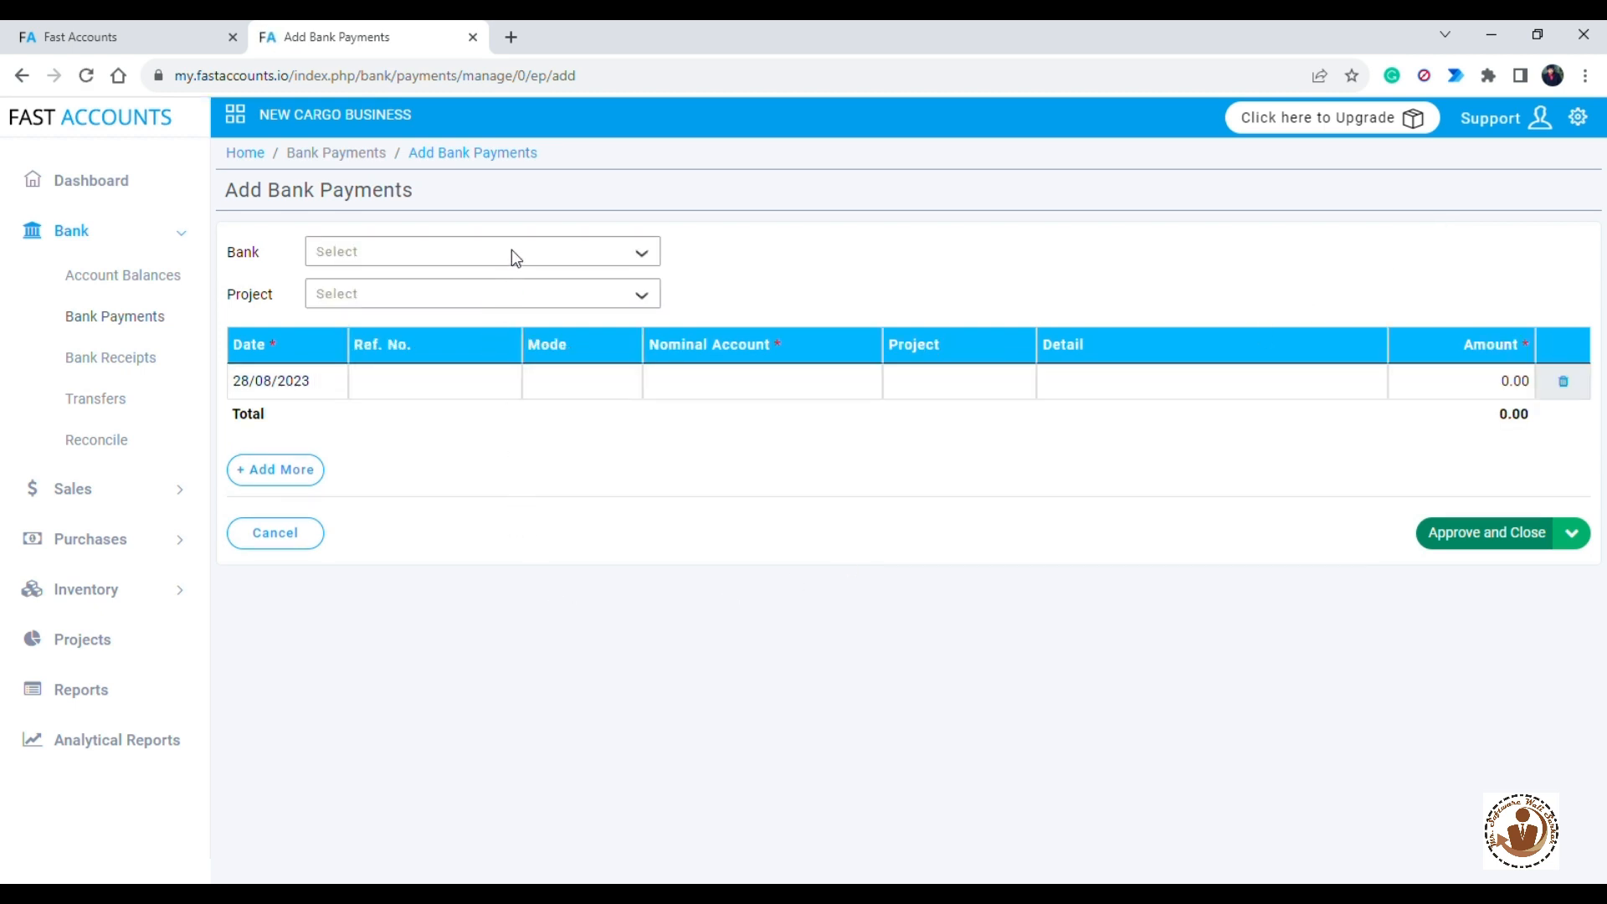
pyautogui.click(512, 253)
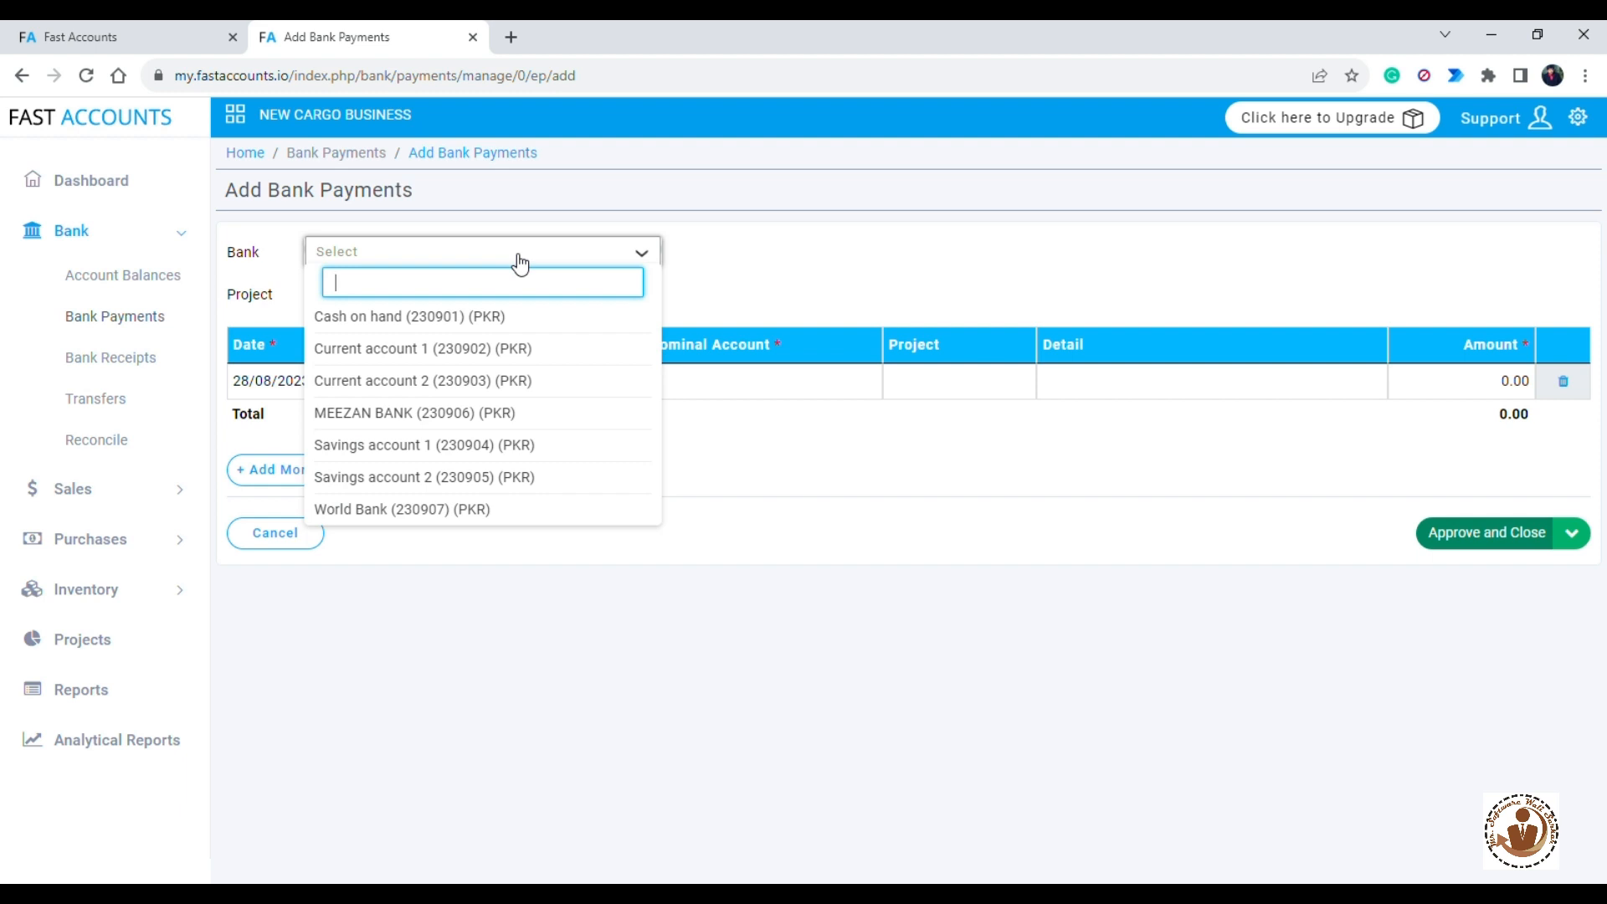
pyautogui.click(435, 390)
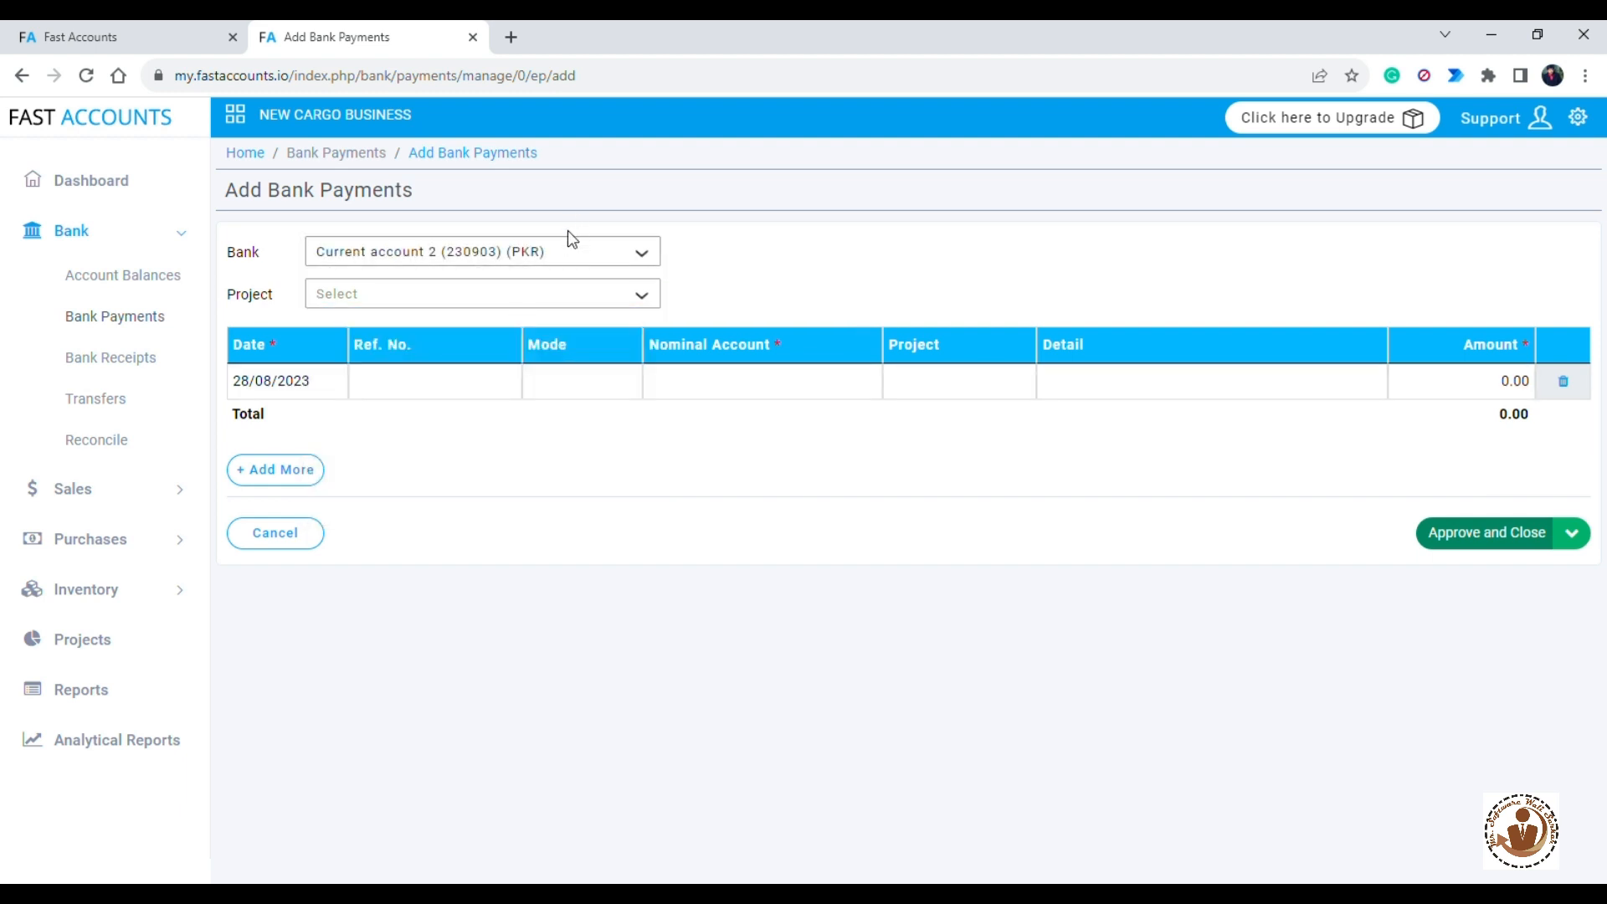
# - Set the first payment line's nominal account to Vehicle Fuel (710502)
pyautogui.click(701, 384)
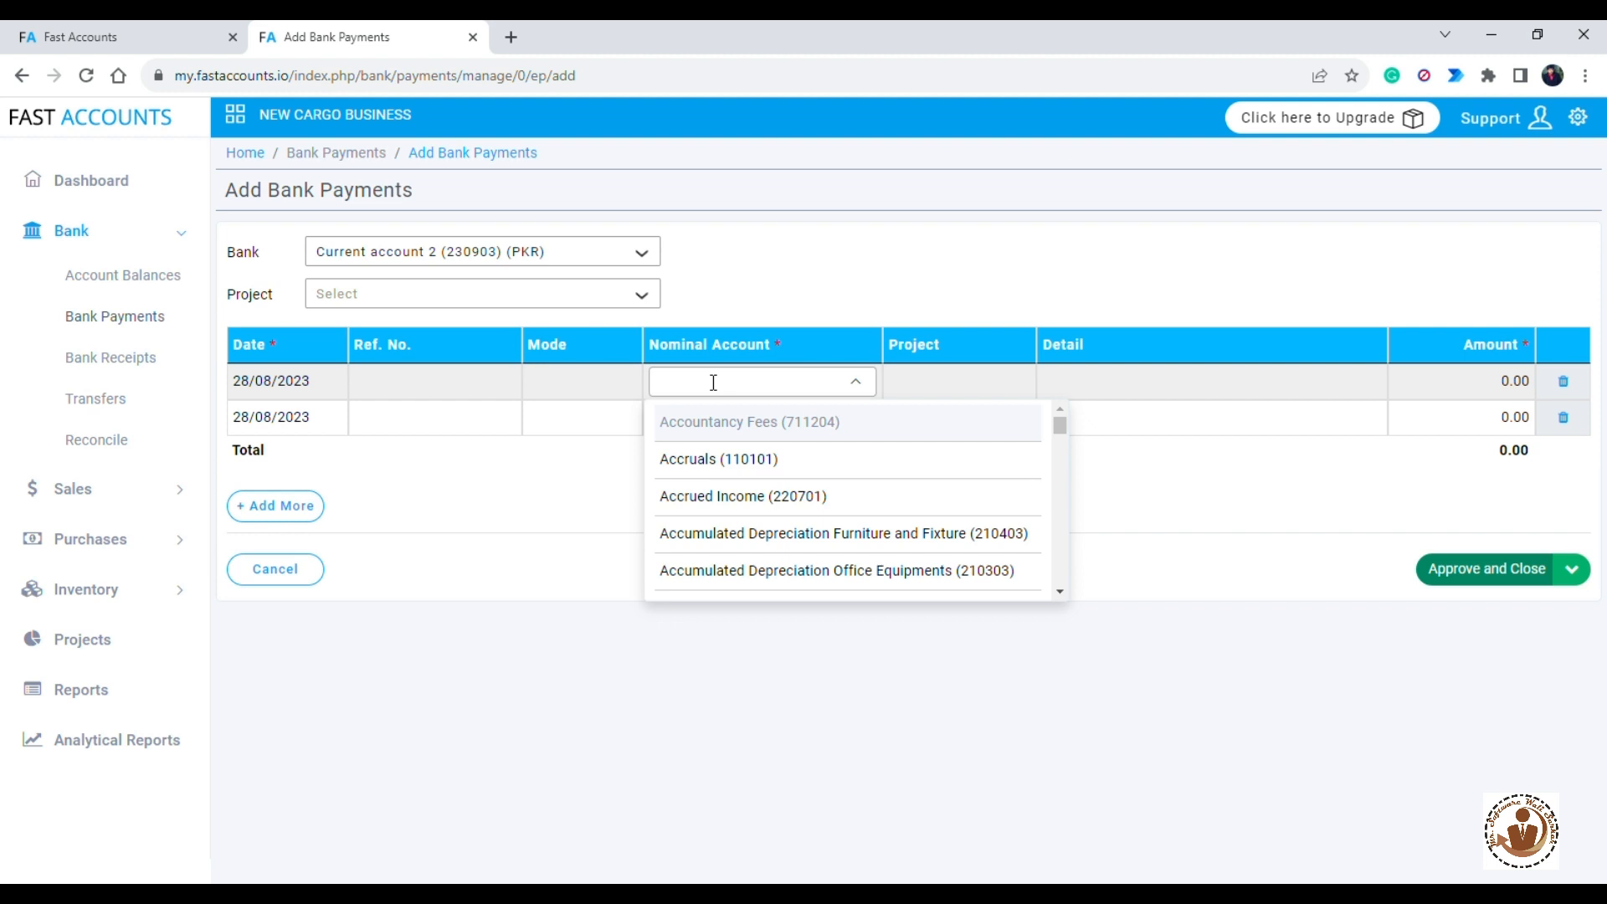
pyautogui.write('fuek')
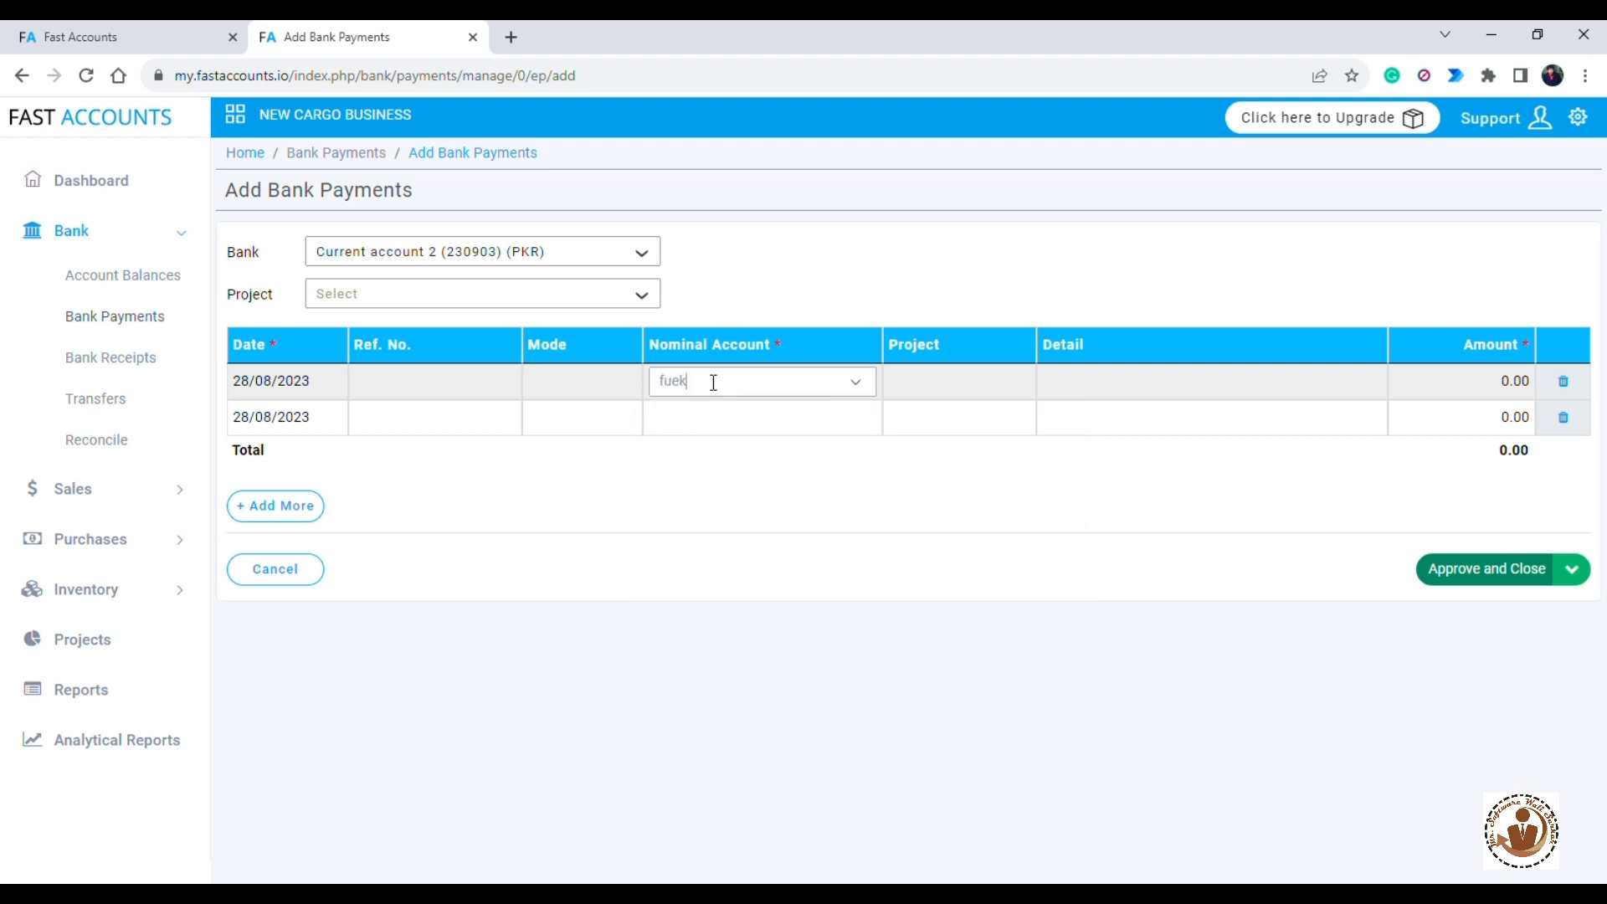
pyautogui.press('BackSpace')
pyautogui.write('l')
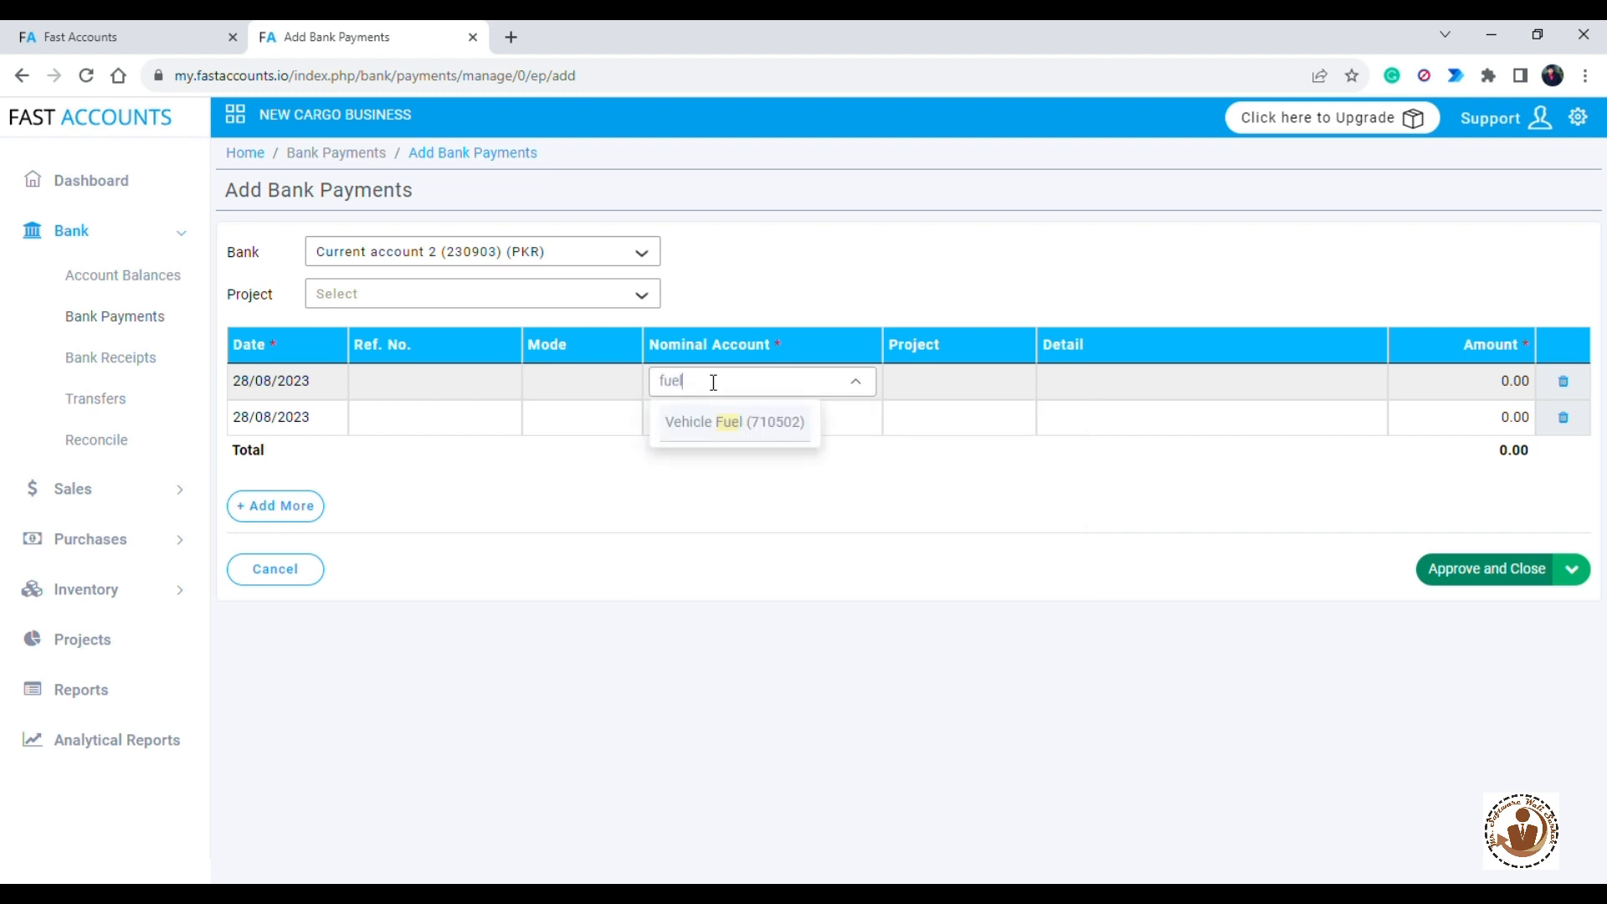
pyautogui.press('Return')
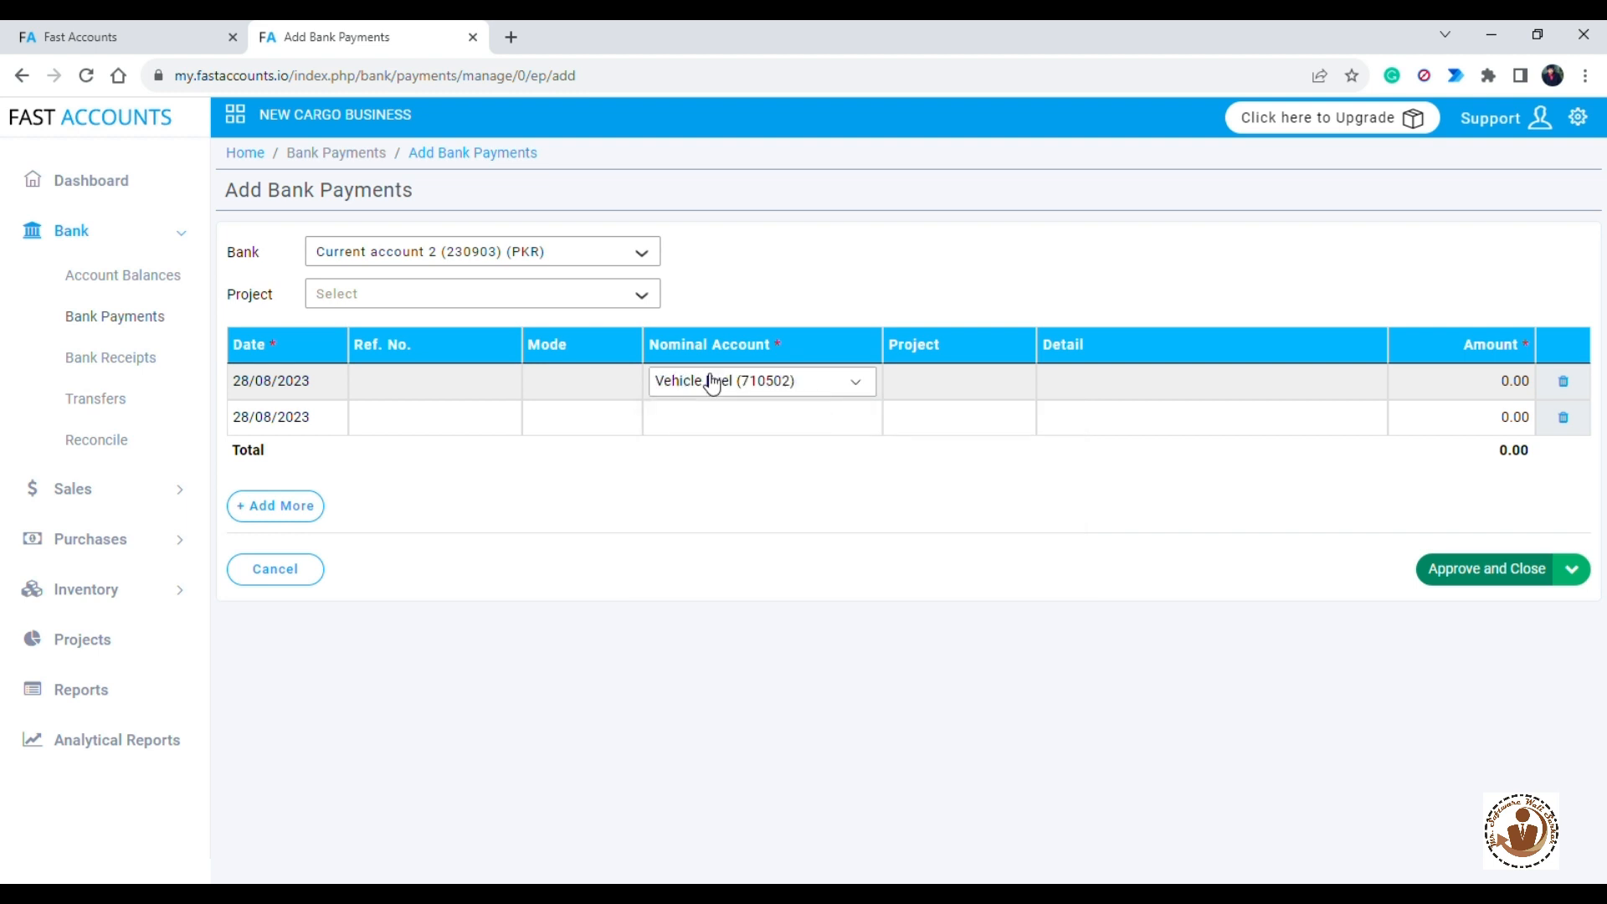
# - Set the second and third lines' nominal accounts to Electricity (710402) and Wages & Salaries (710101)
pyautogui.click(726, 408)
pyautogui.click(738, 416)
pyautogui.write('ele')
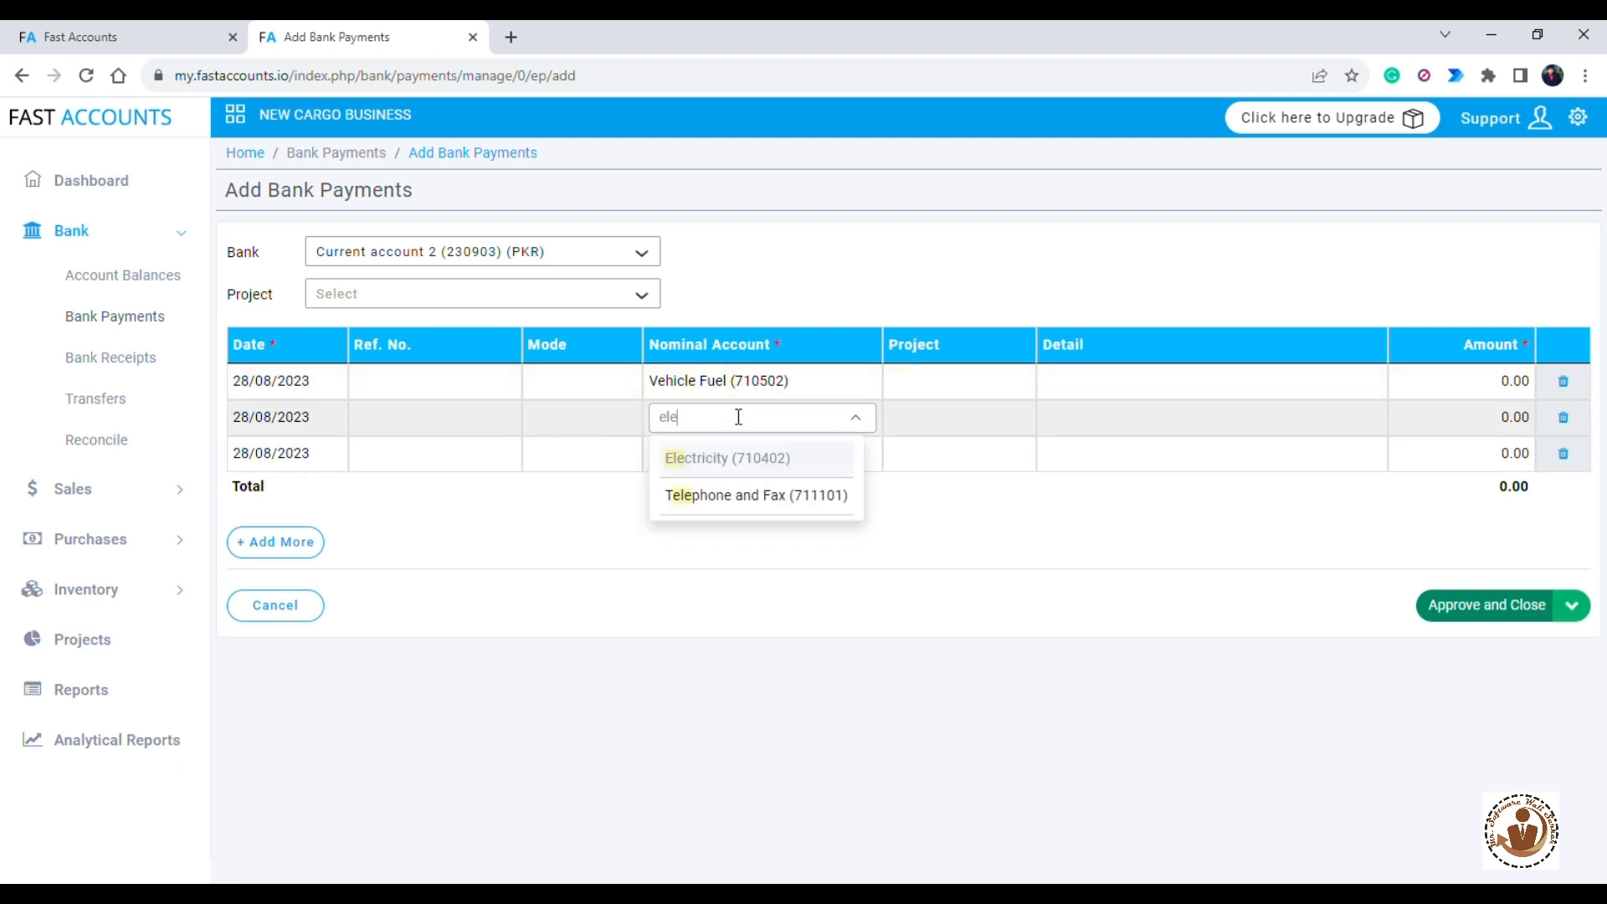
pyautogui.click(717, 458)
pyautogui.click(713, 455)
pyautogui.write('wag')
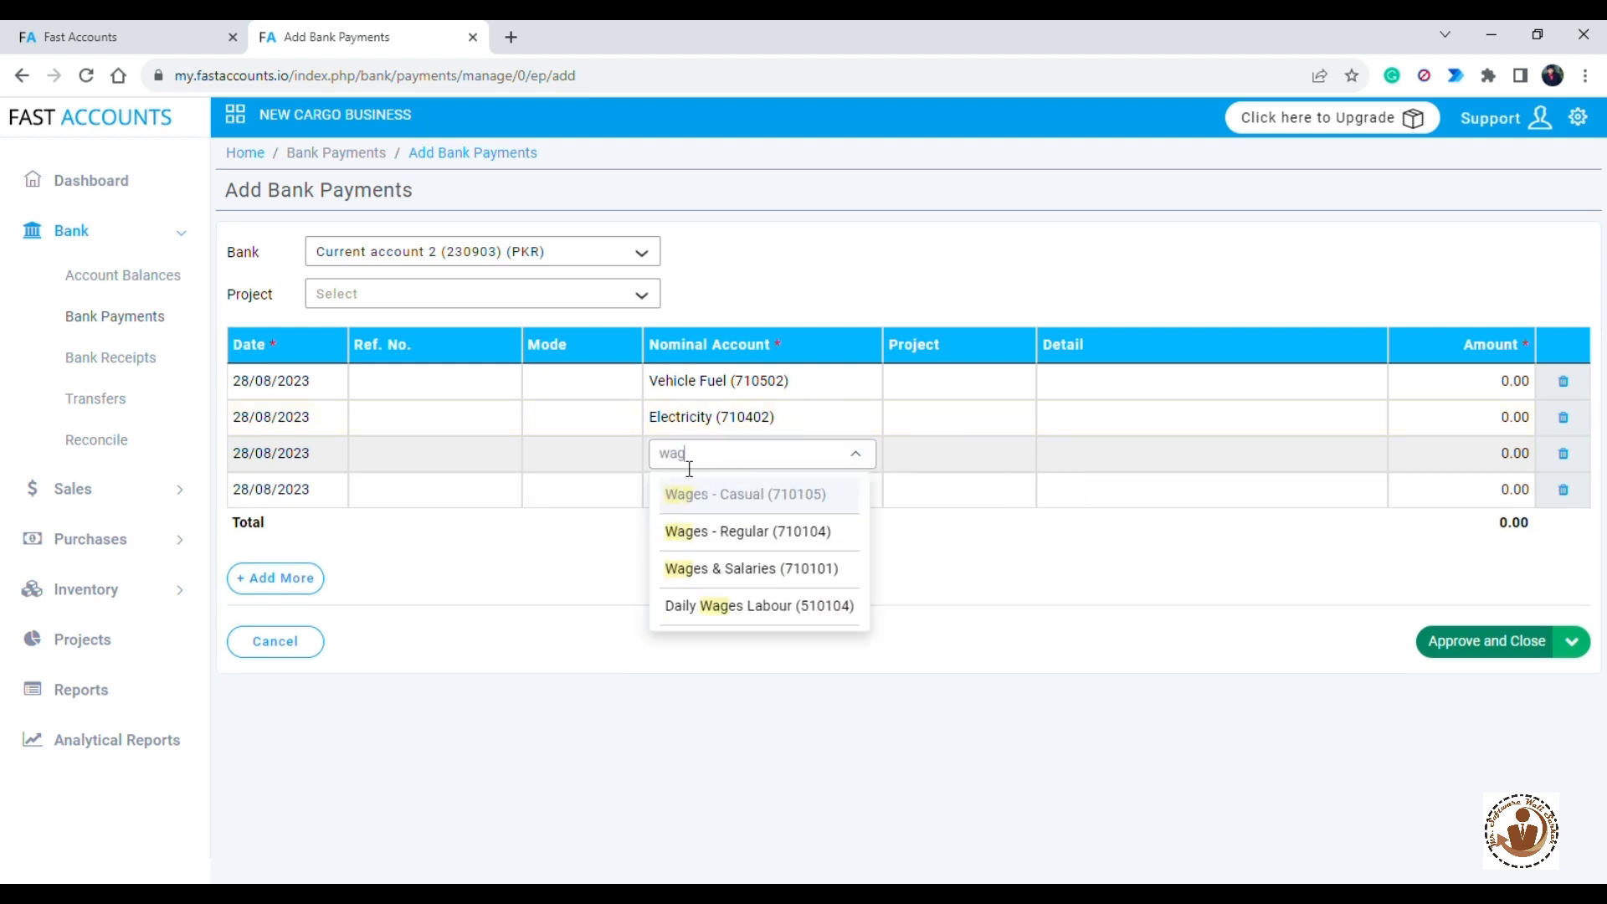
pyautogui.click(720, 571)
# - Enter "detail" as the first line's detail and 1000 as its amount
pyautogui.click(1260, 395)
pyautogui.write('detail')
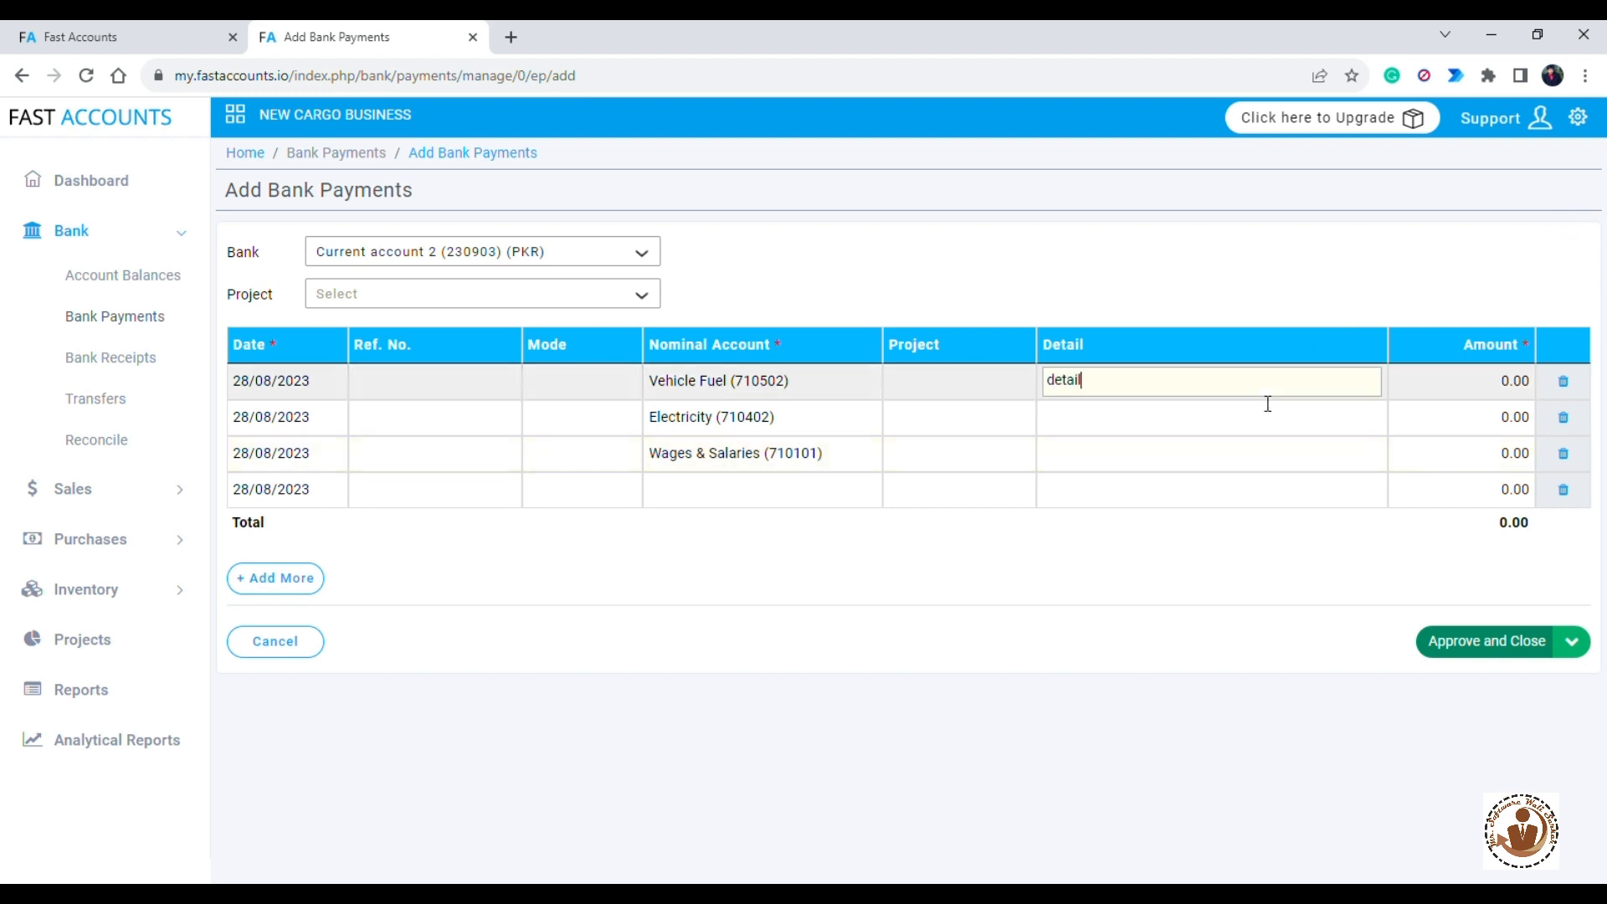
pyautogui.click(1433, 383)
pyautogui.write('1000')
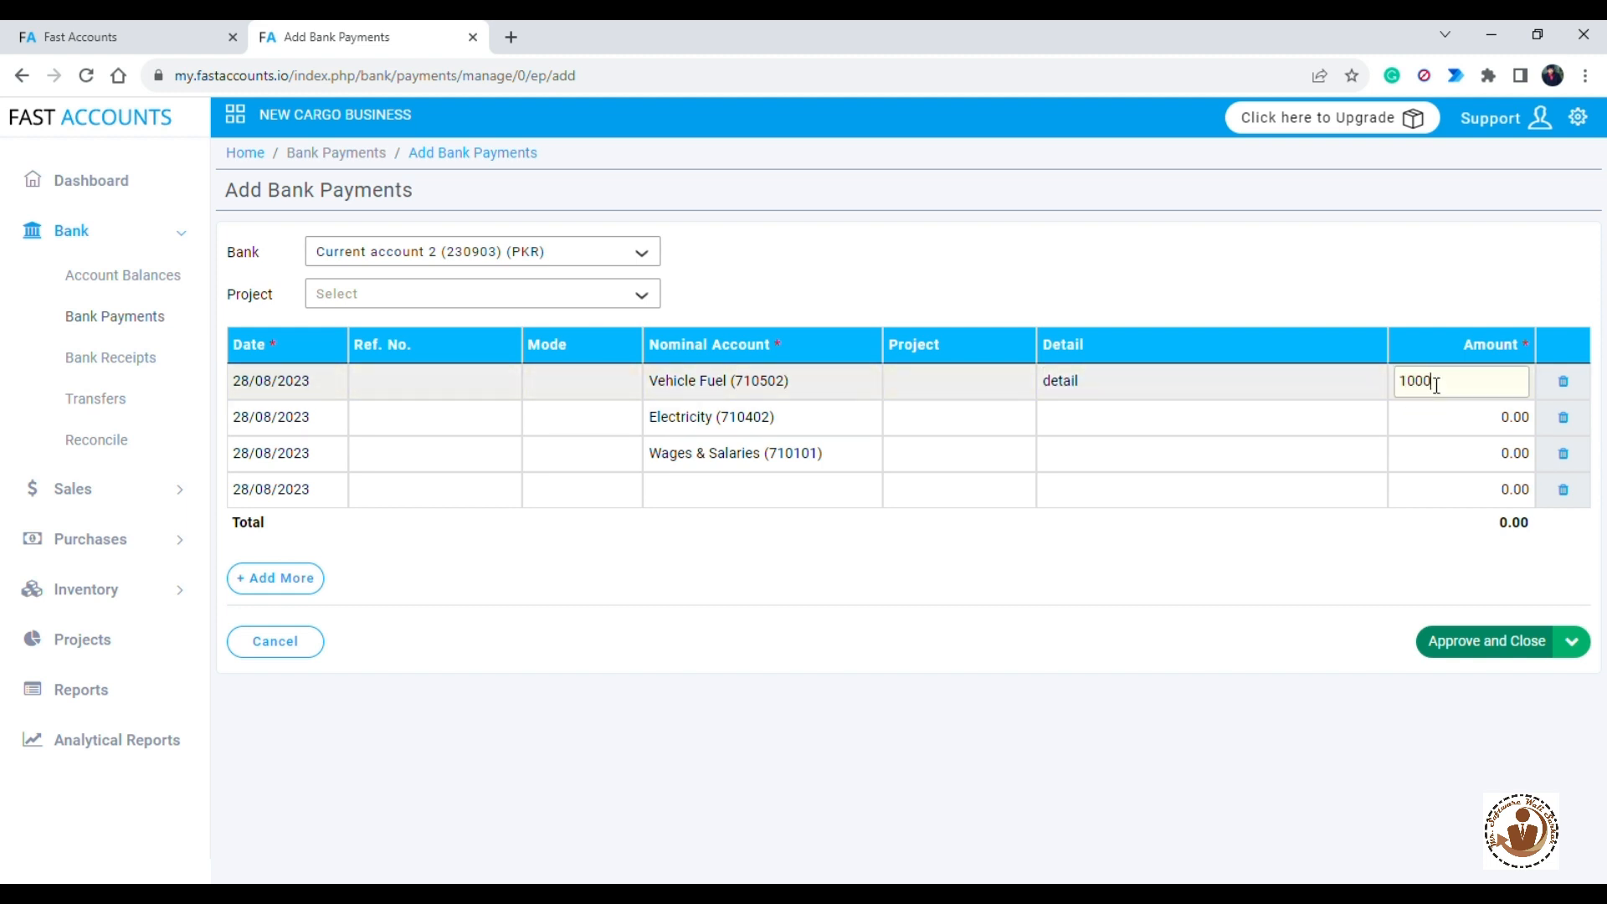
# - Set the second and third lines' amounts to 1000 and approve and close the payment
pyautogui.click(1453, 417)
pyautogui.write('1000')
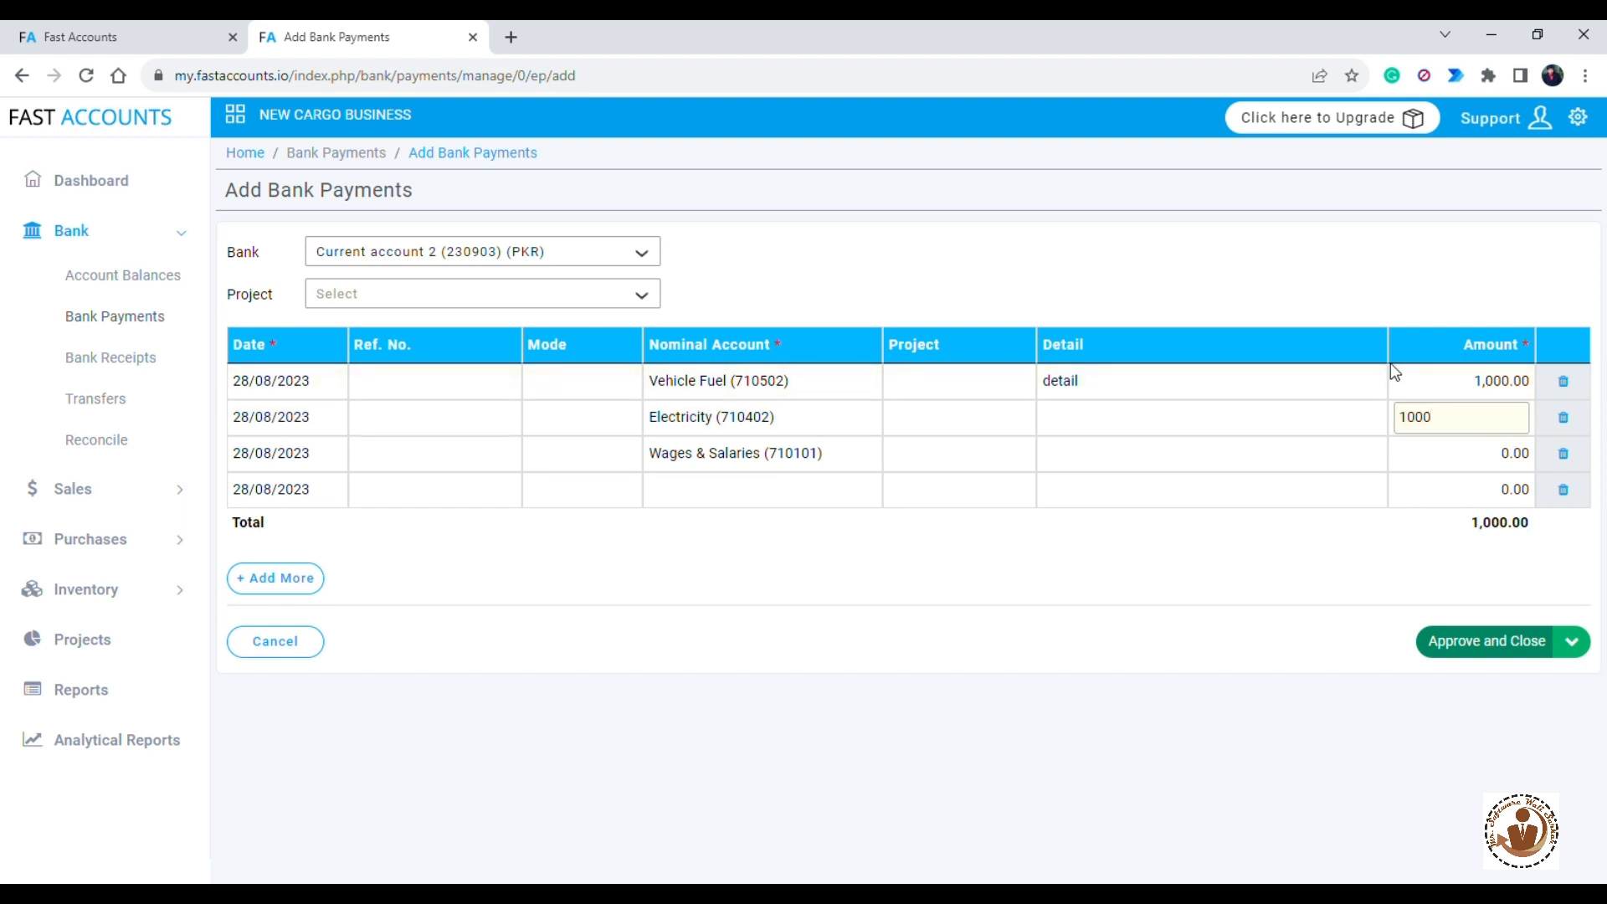
pyautogui.click(1465, 450)
pyautogui.write('1000')
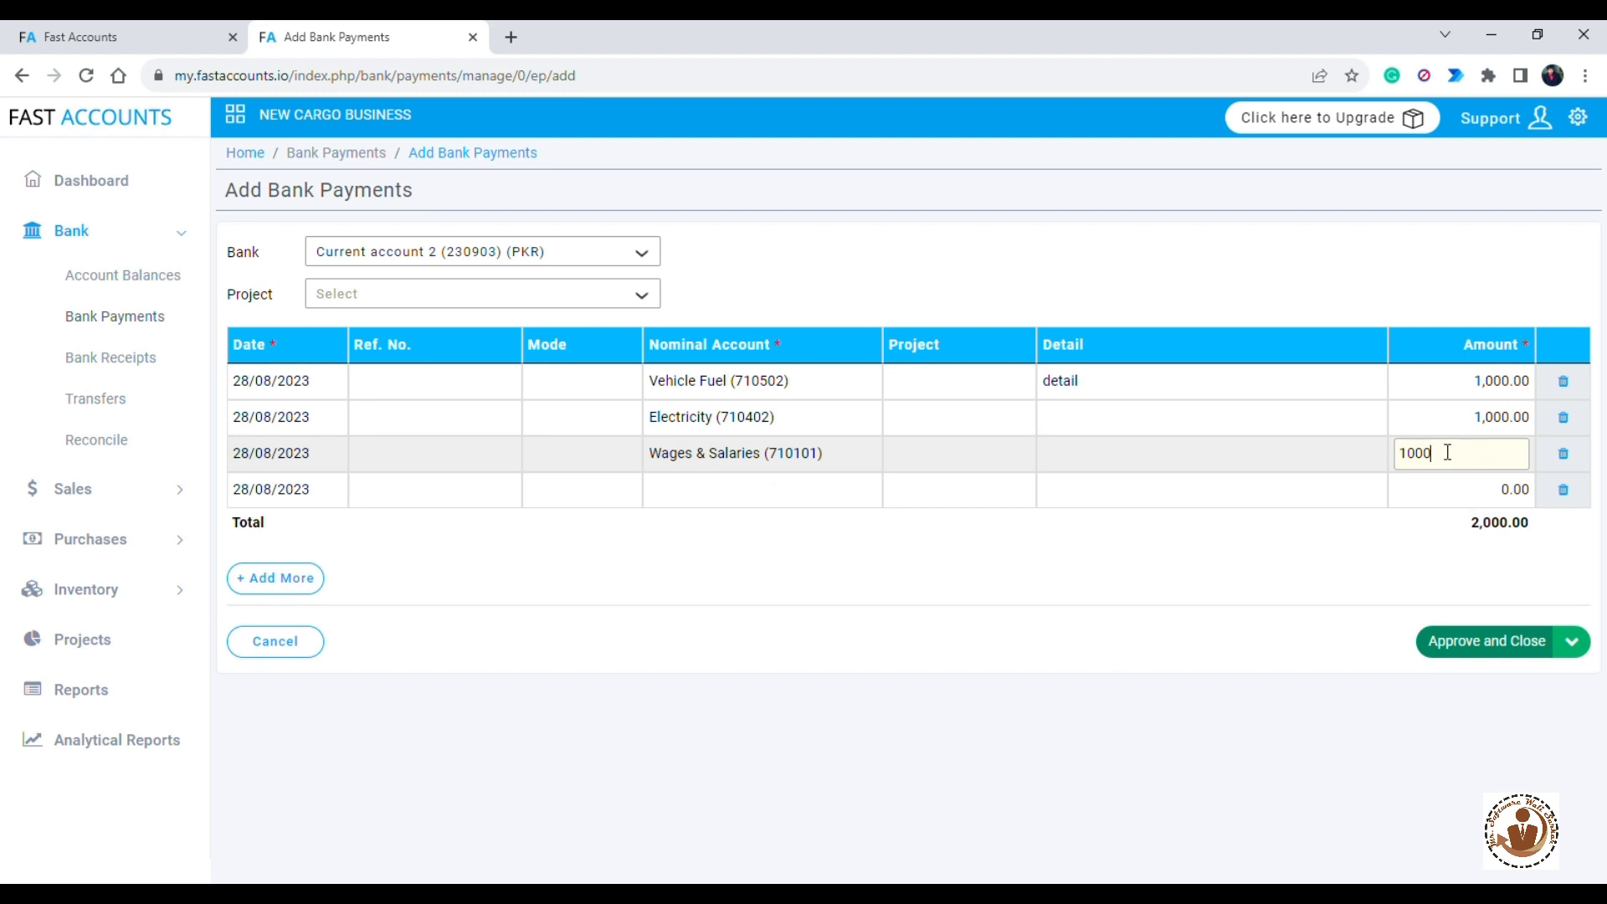
pyautogui.click(1494, 645)
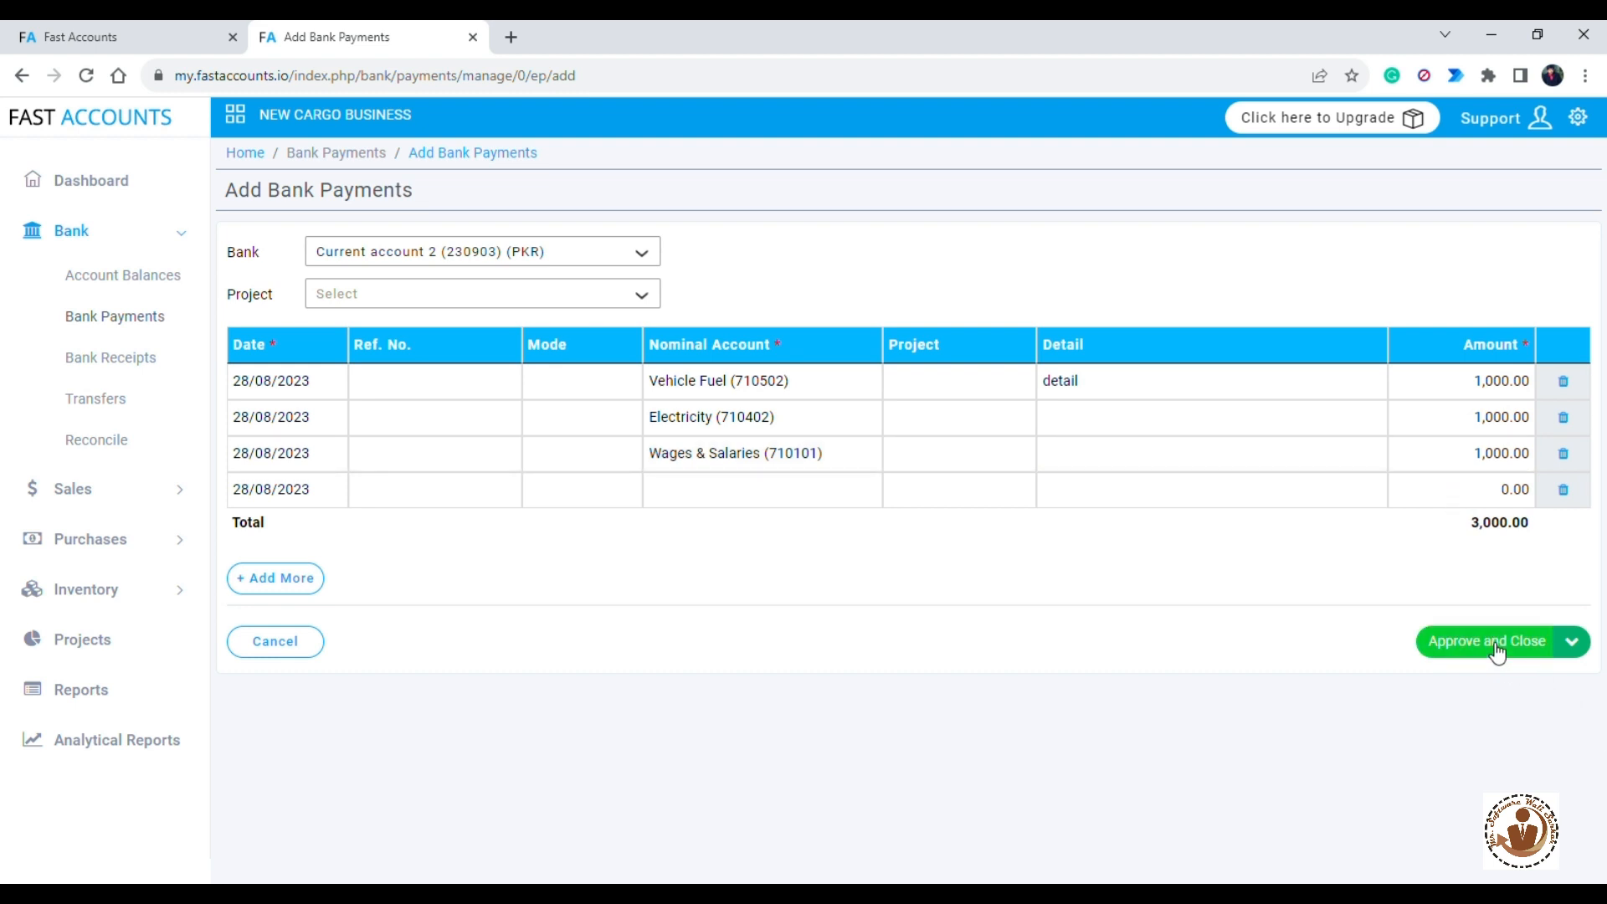
pyautogui.click(1511, 651)
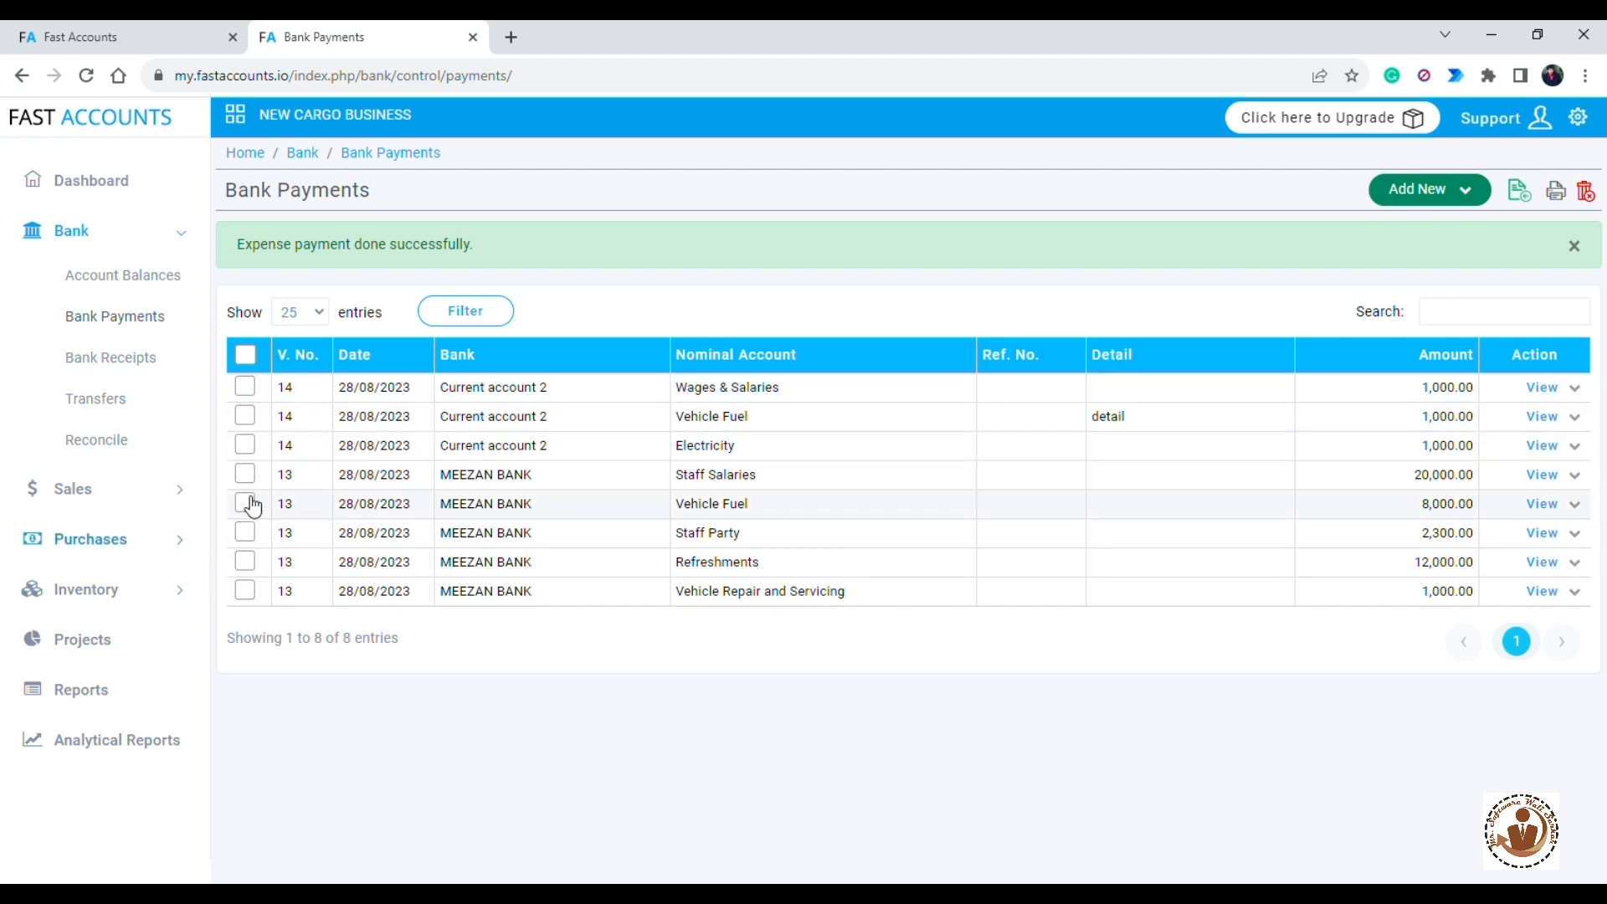
# - Select the new Wages & Salaries payment and preview its bank payment printout
pyautogui.click(246, 386)
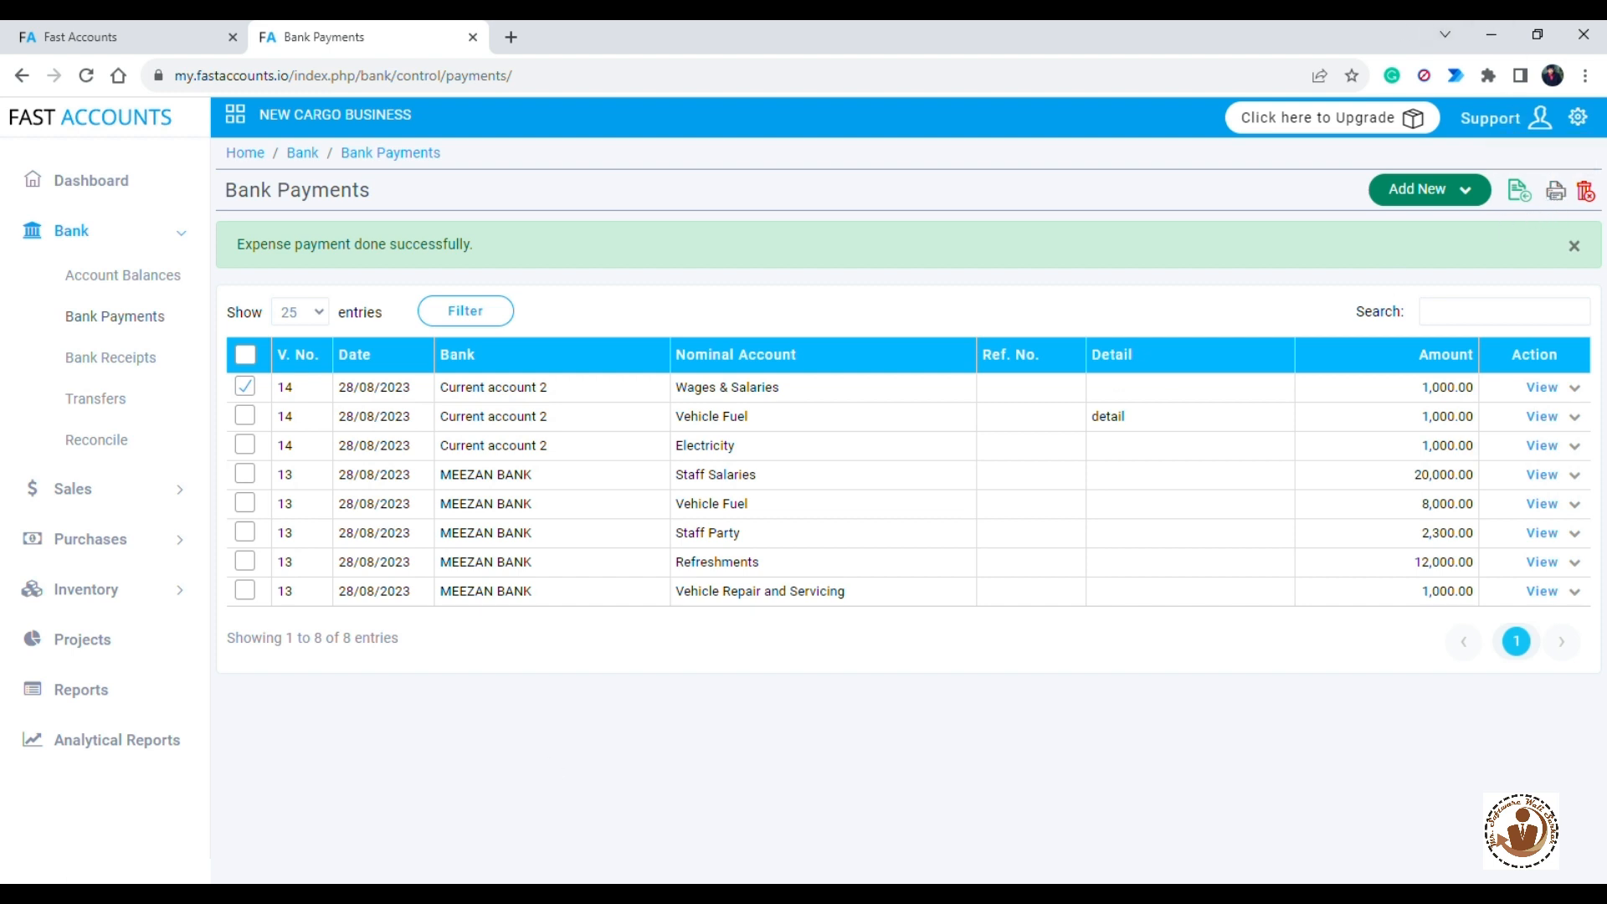
pyautogui.click(1558, 194)
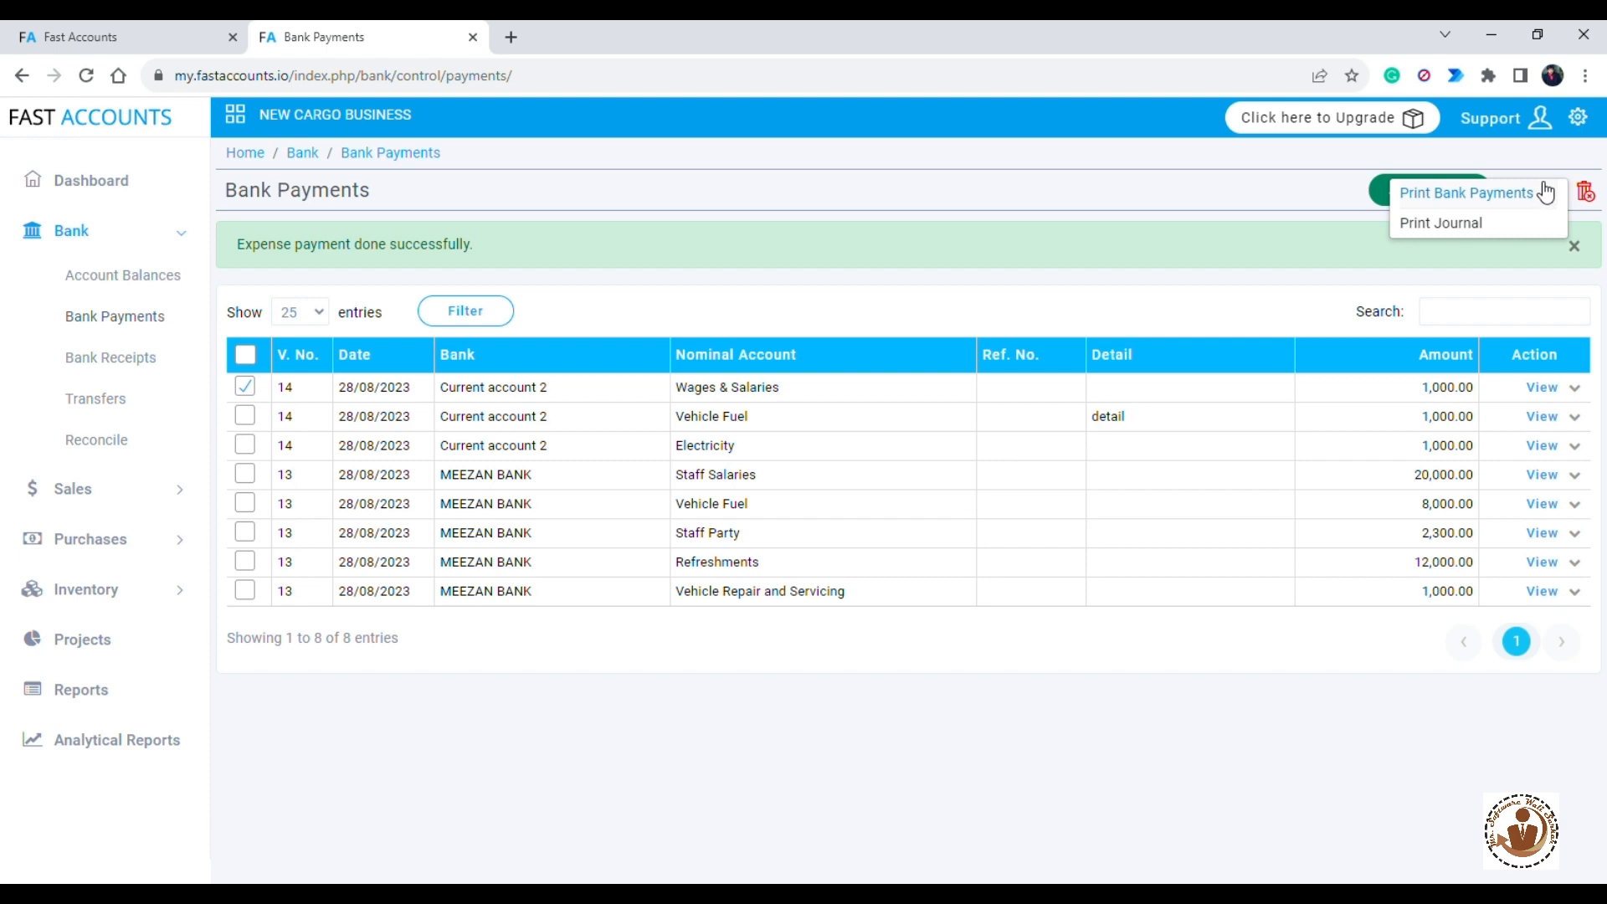
pyautogui.click(1531, 194)
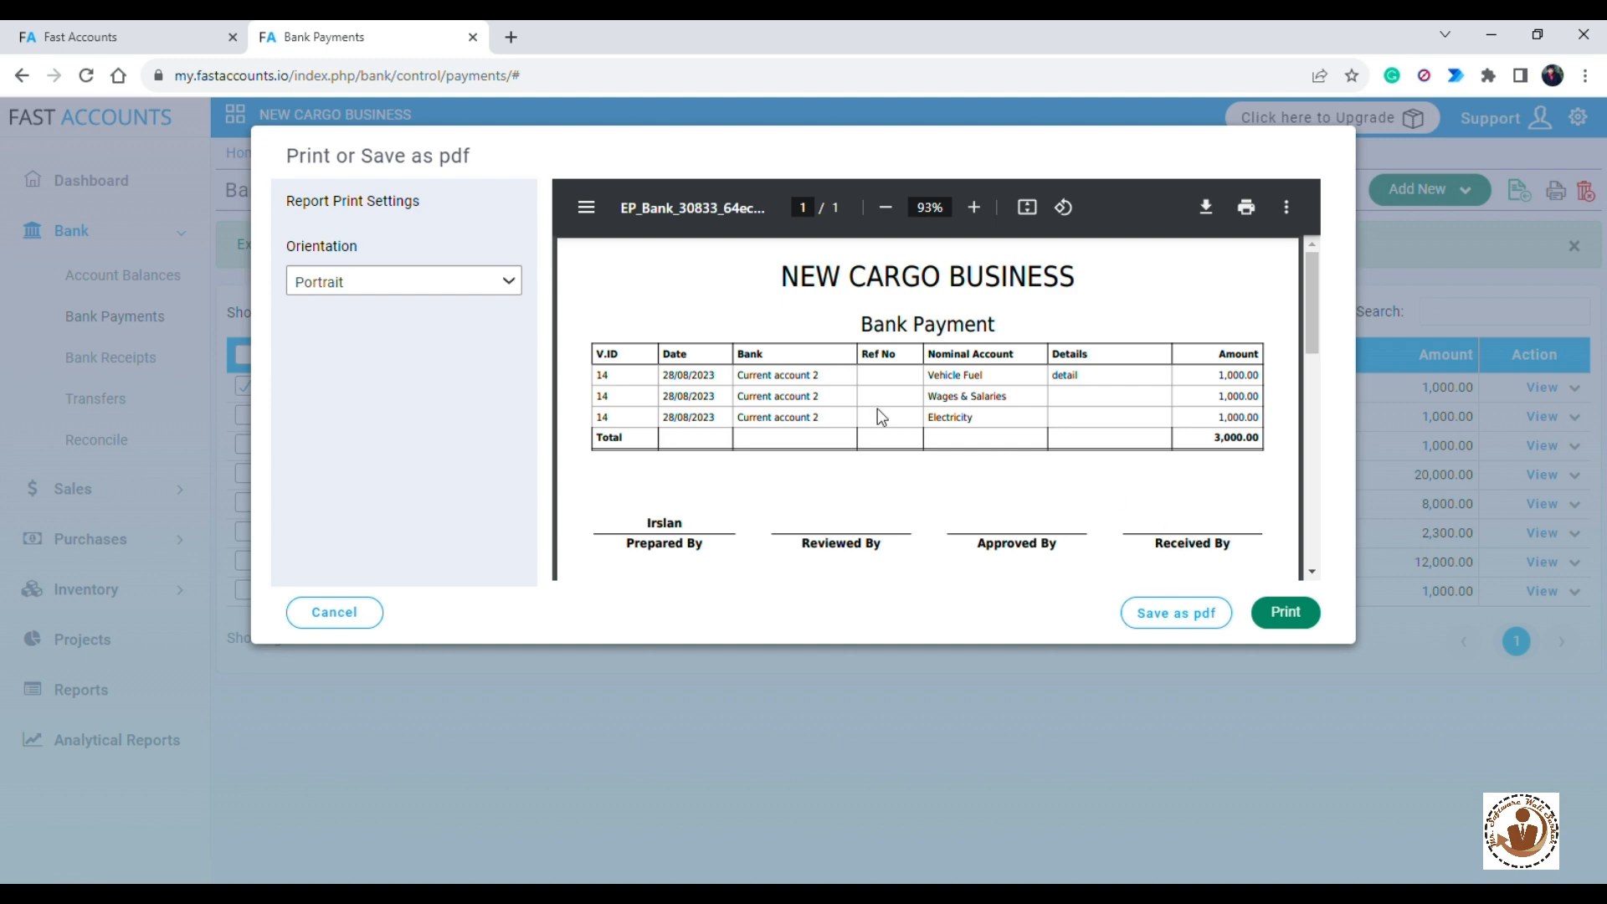
pyautogui.click(338, 615)
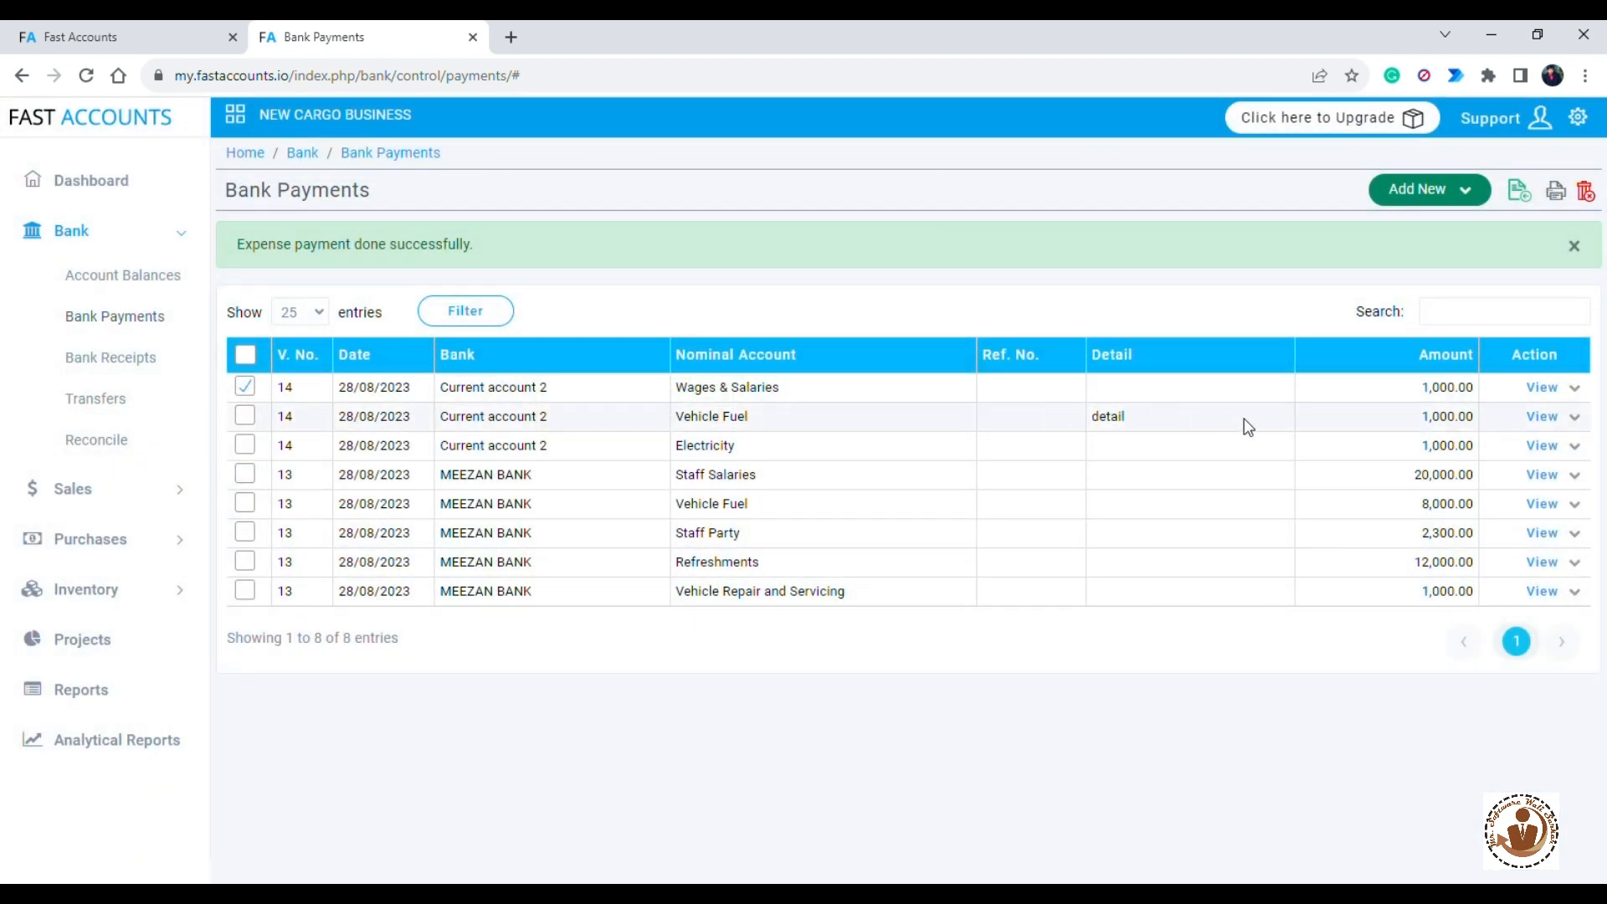
# - Open the bank payment journal print preview and try printing it on A4 paper
pyautogui.click(1564, 201)
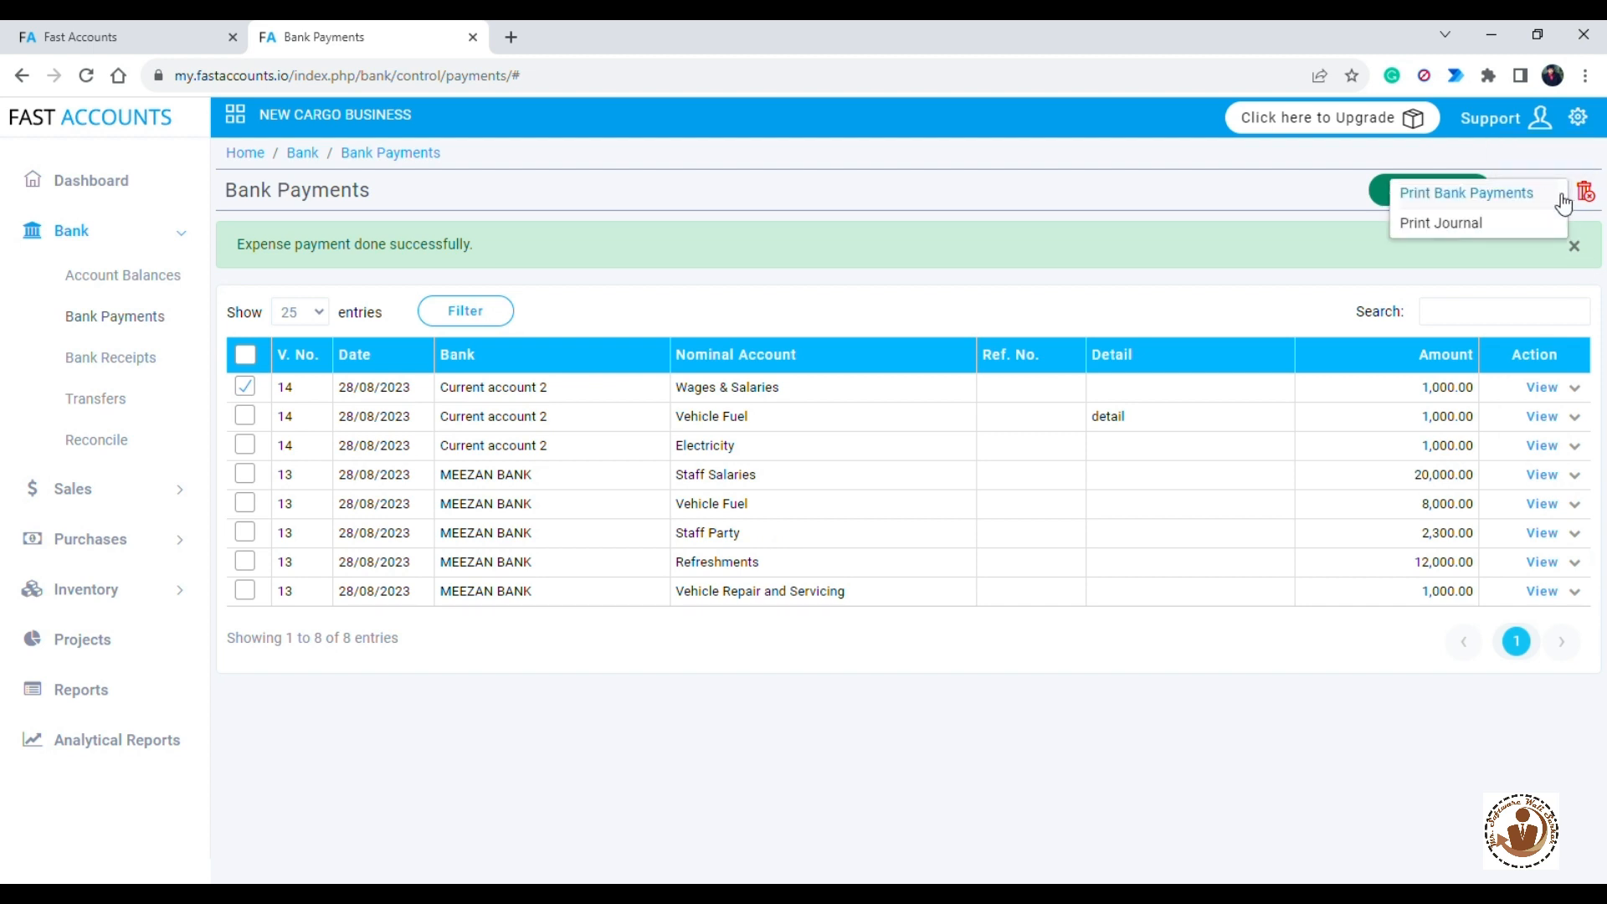
pyautogui.click(1486, 227)
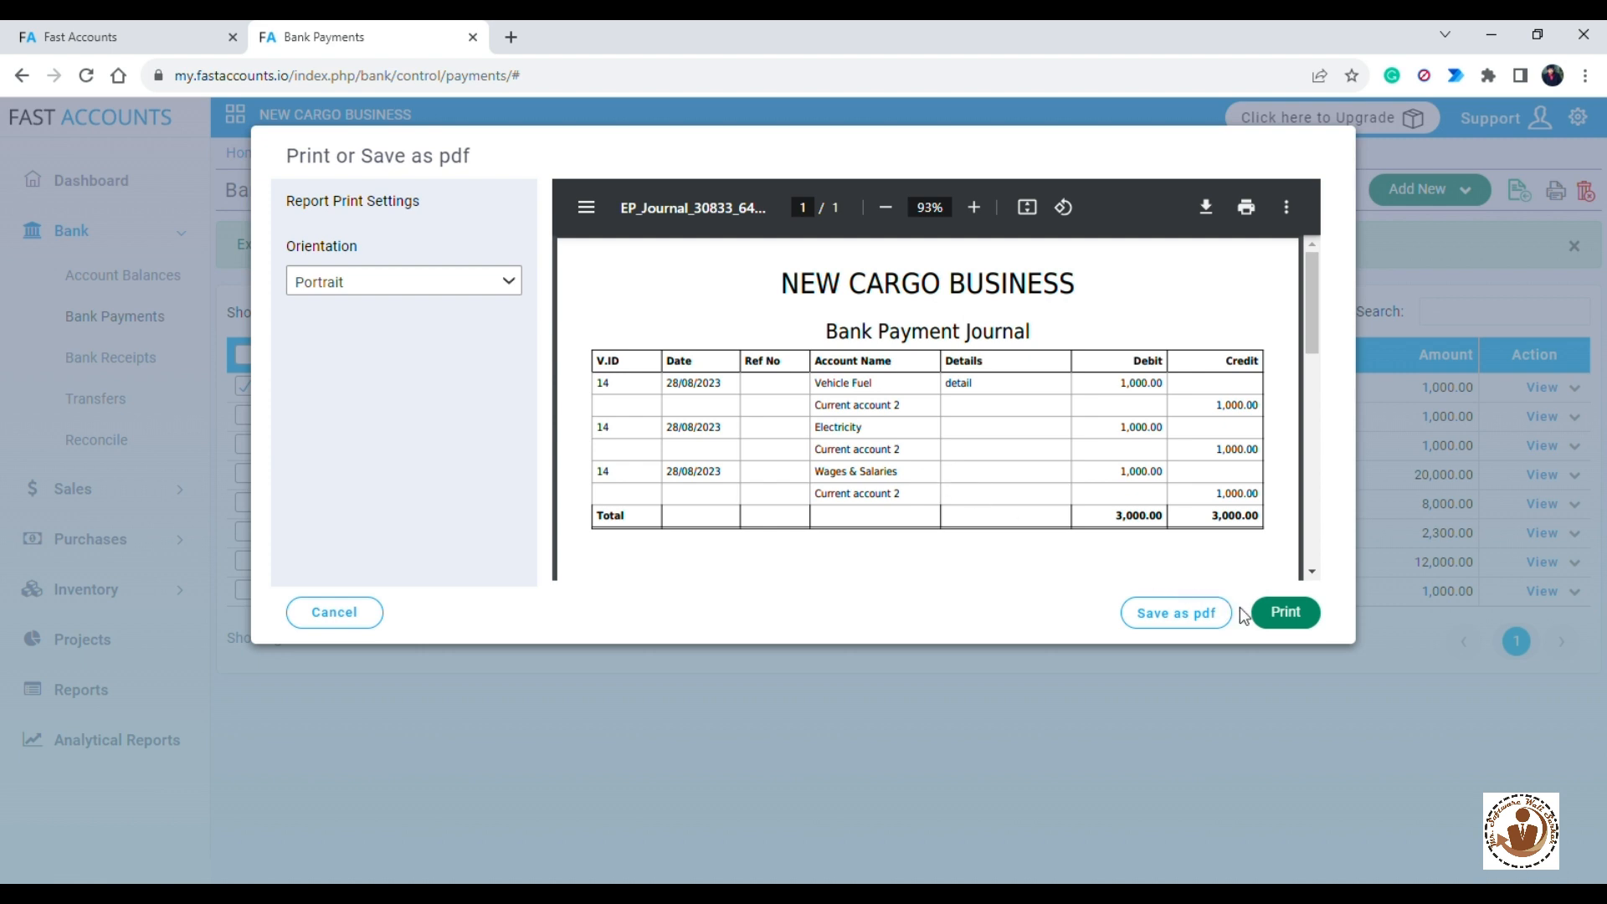
pyautogui.click(1292, 614)
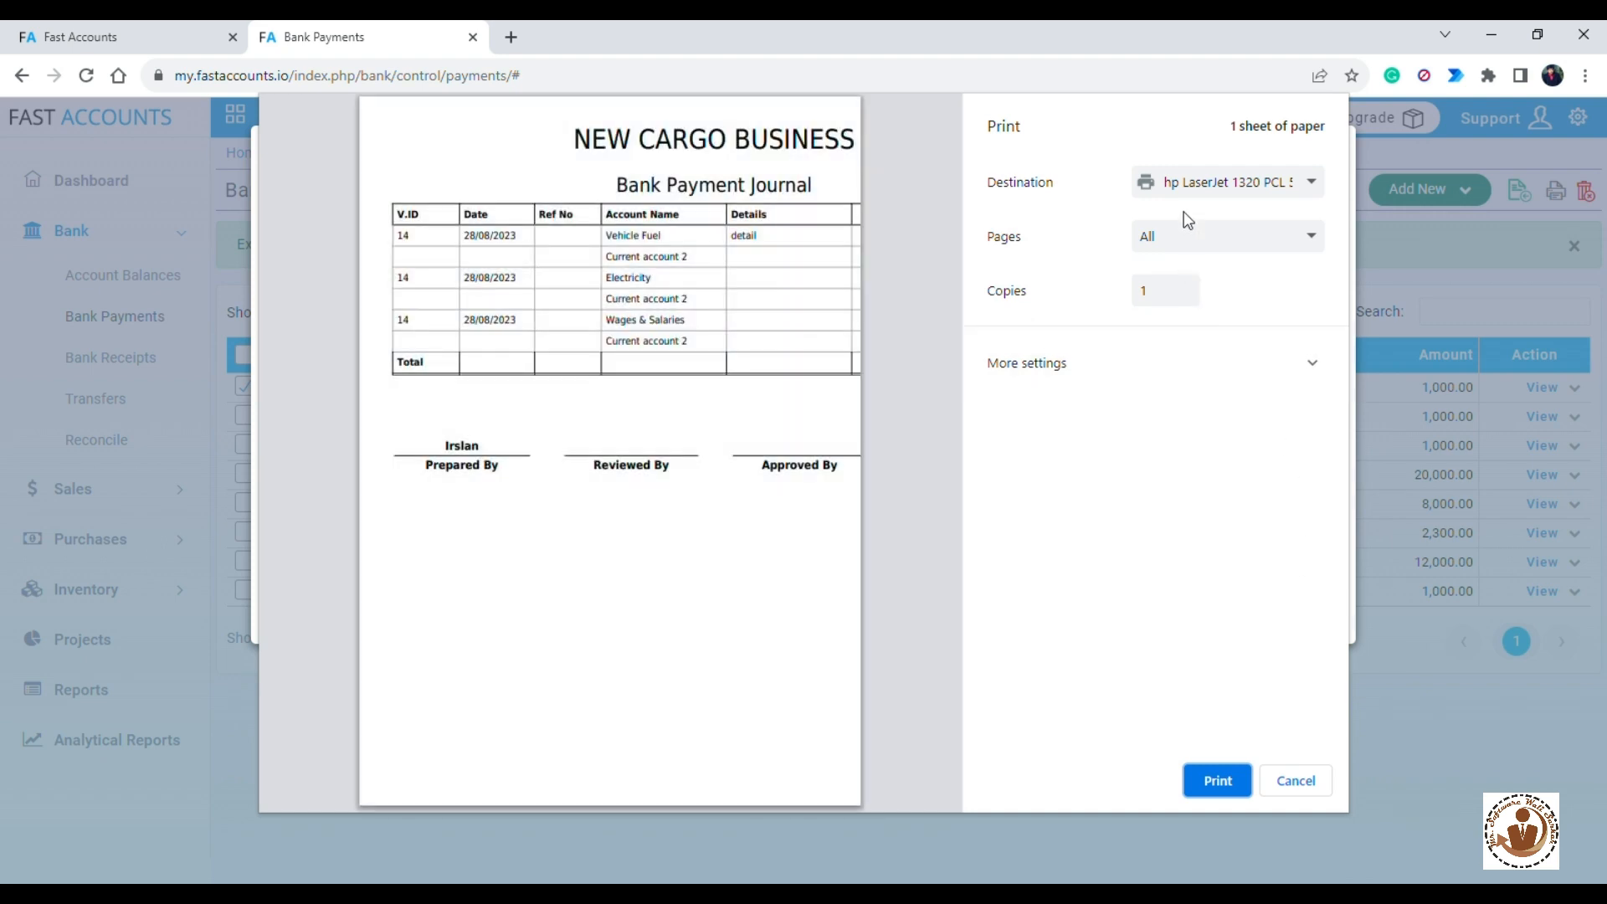
pyautogui.click(1330, 365)
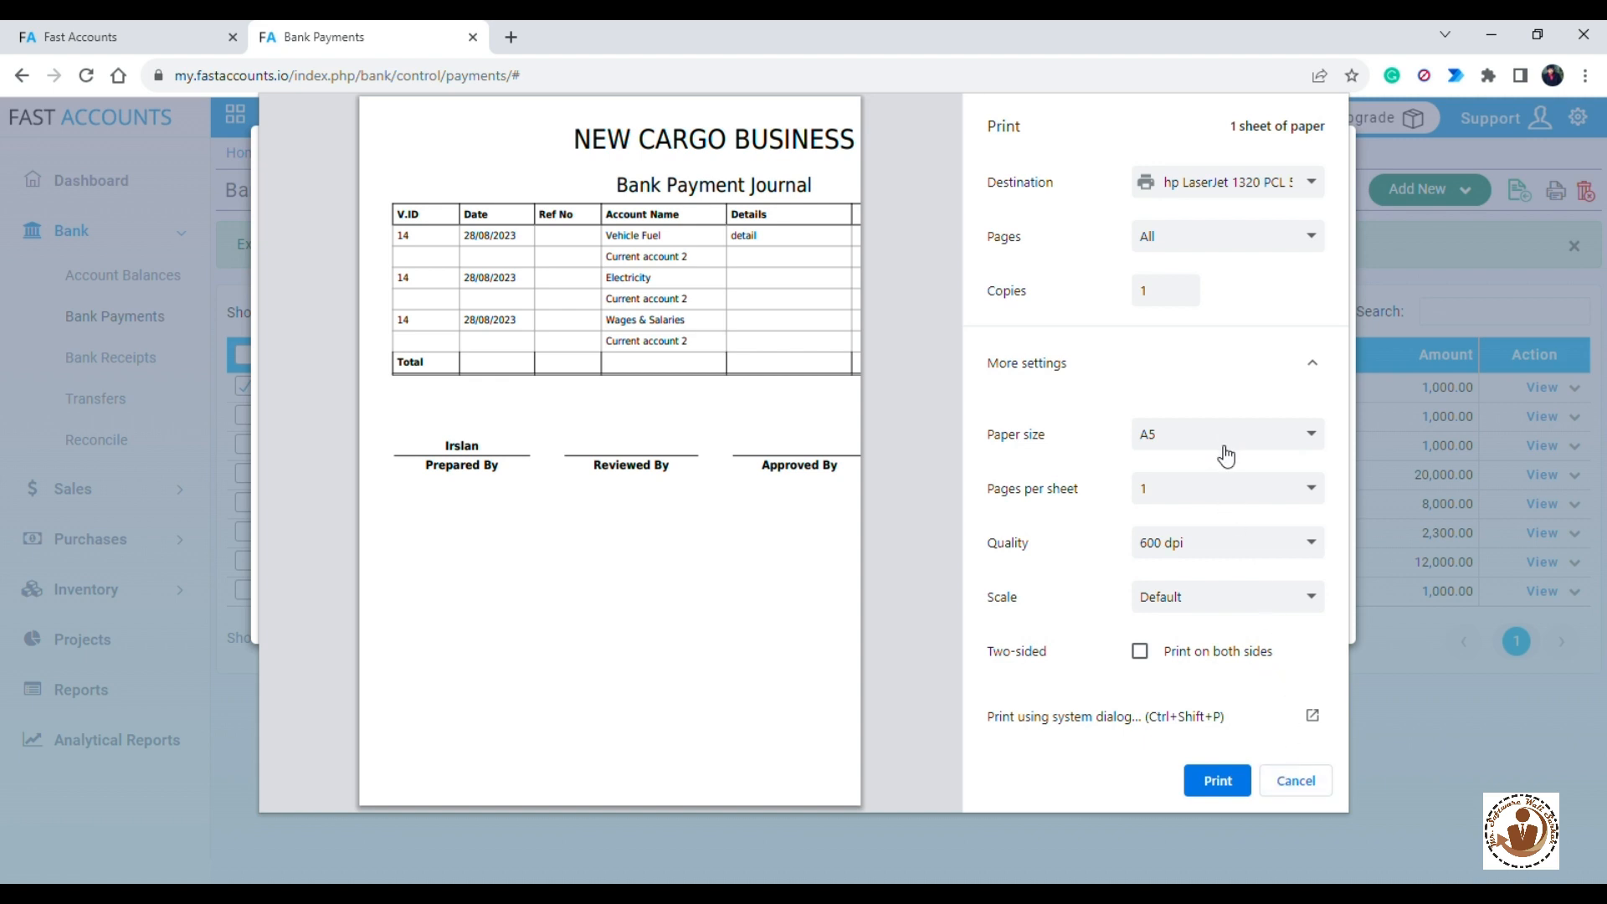
pyautogui.click(1164, 551)
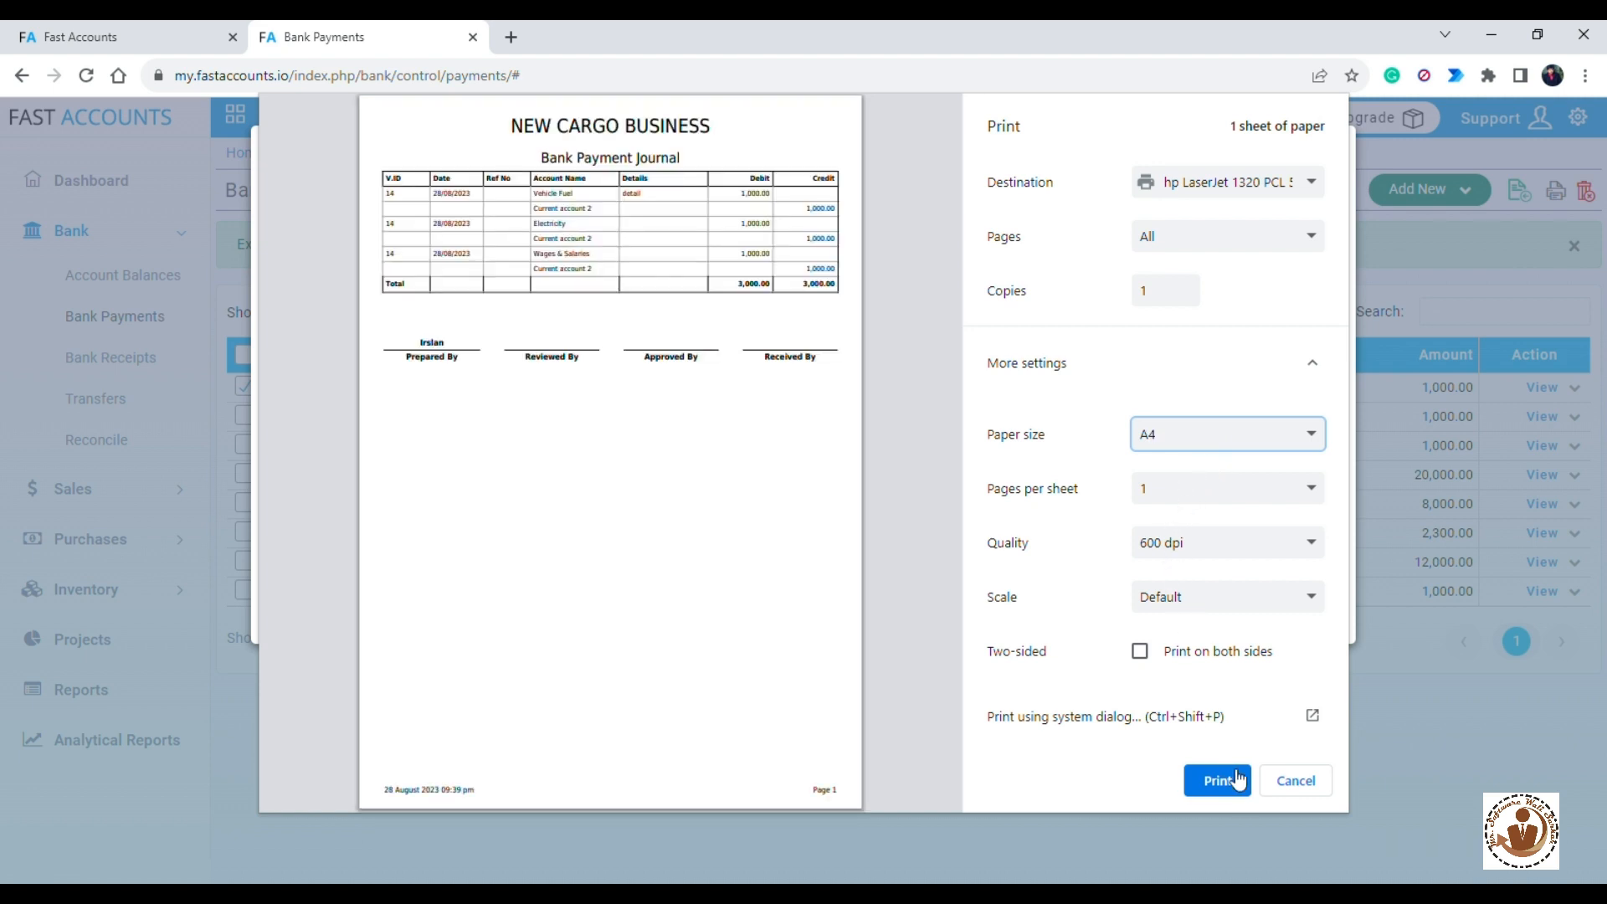
pyautogui.click(1291, 785)
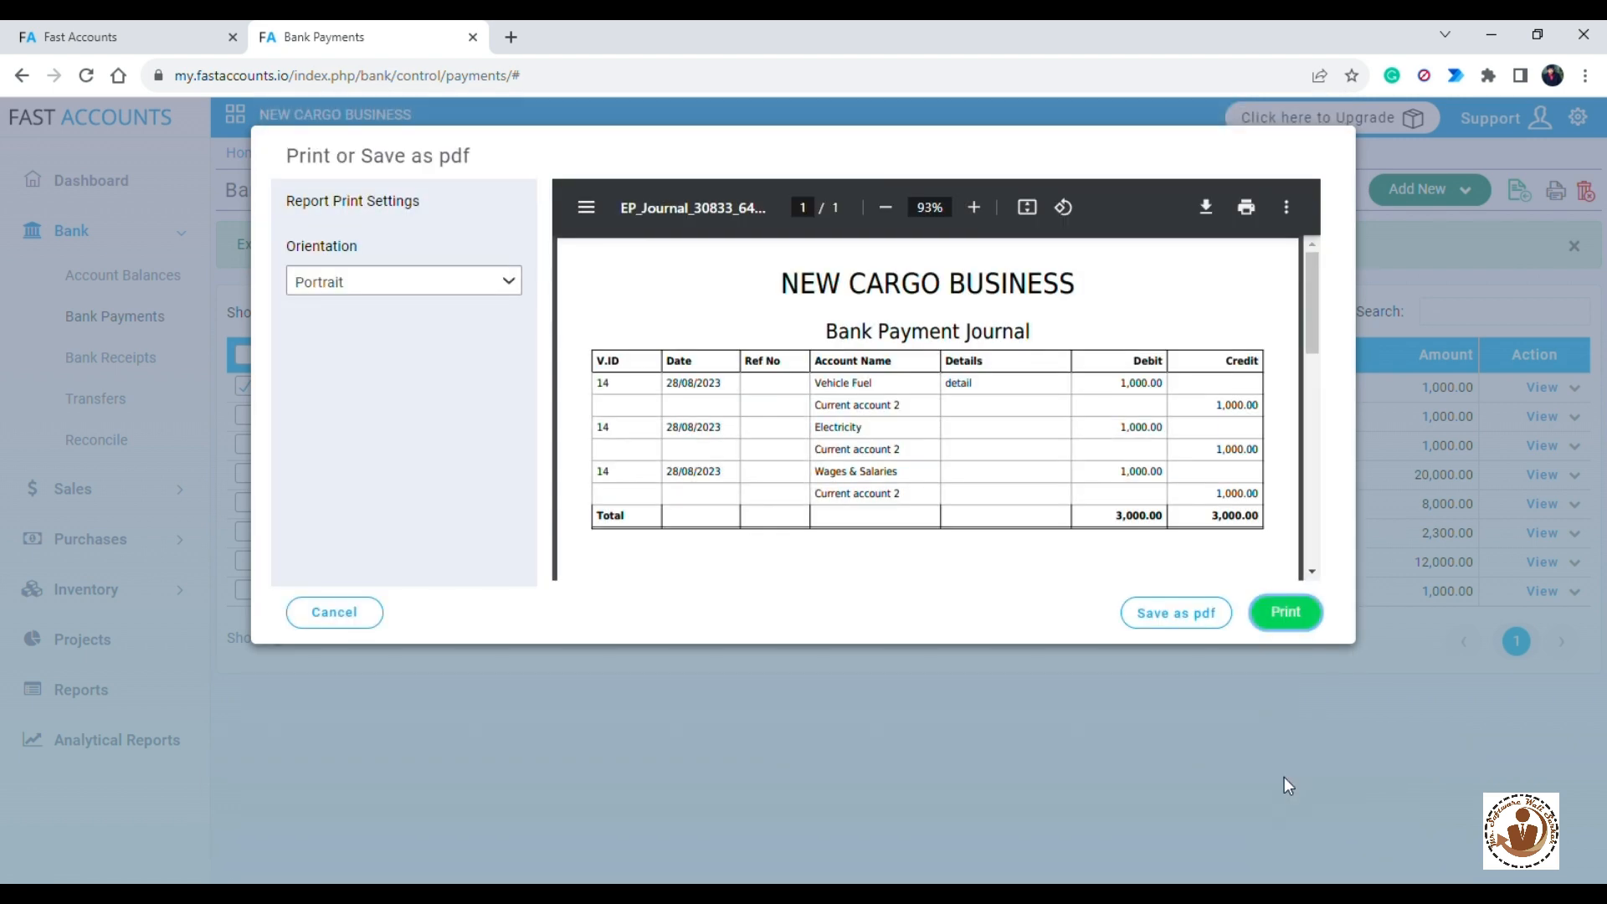
# - Save the journal as a PDF, return to the bank payments tab and close the print dialog
pyautogui.click(1174, 617)
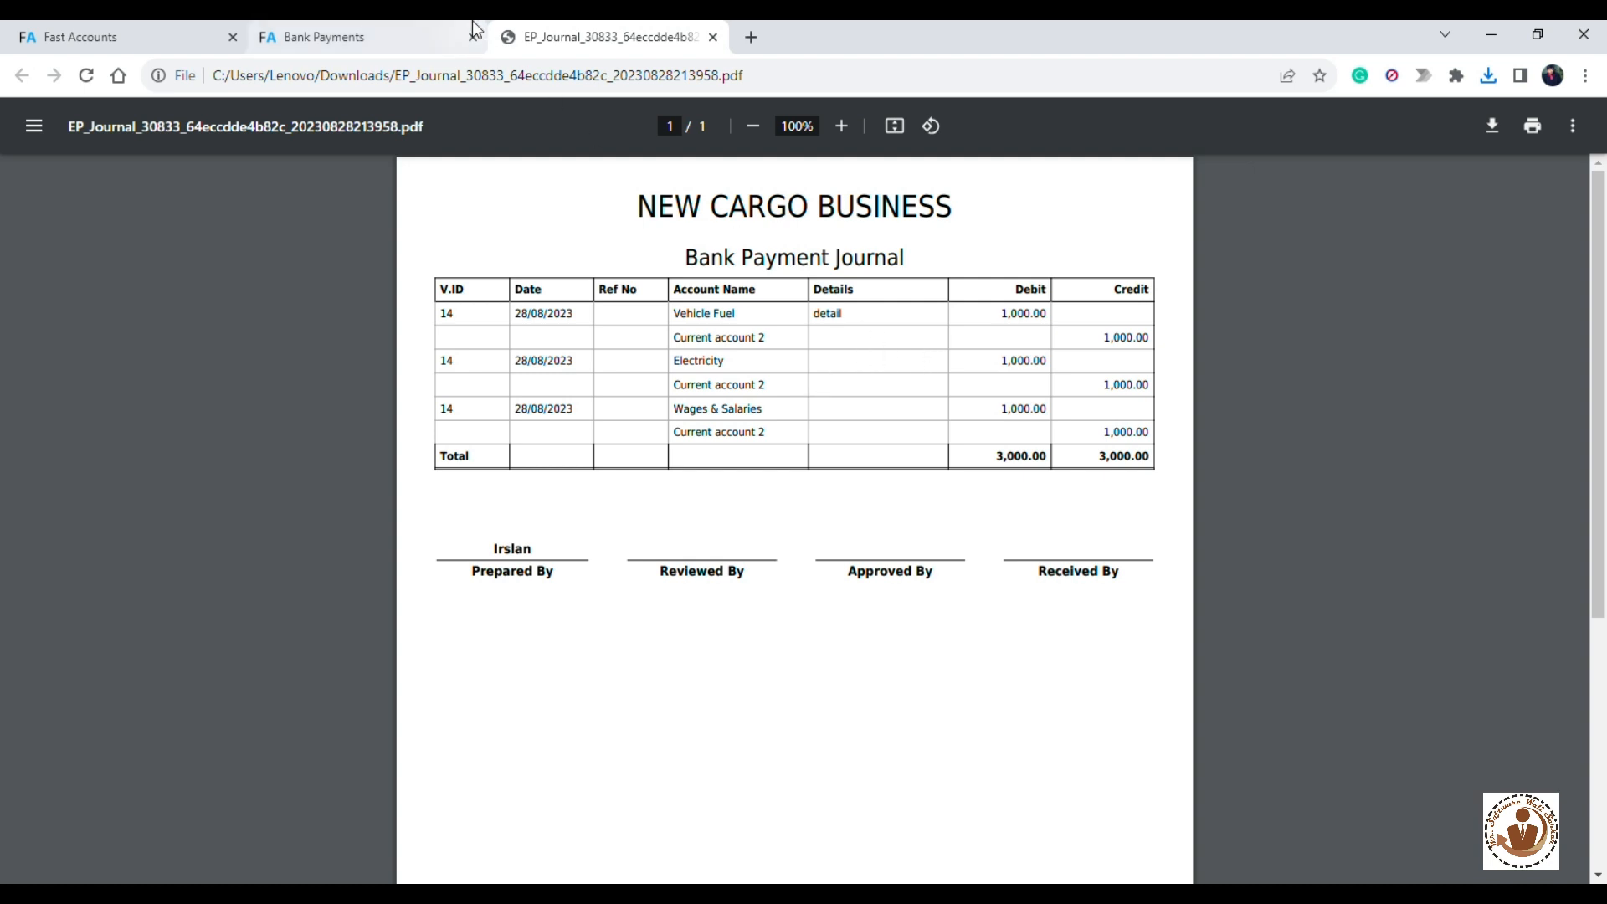
pyautogui.click(378, 34)
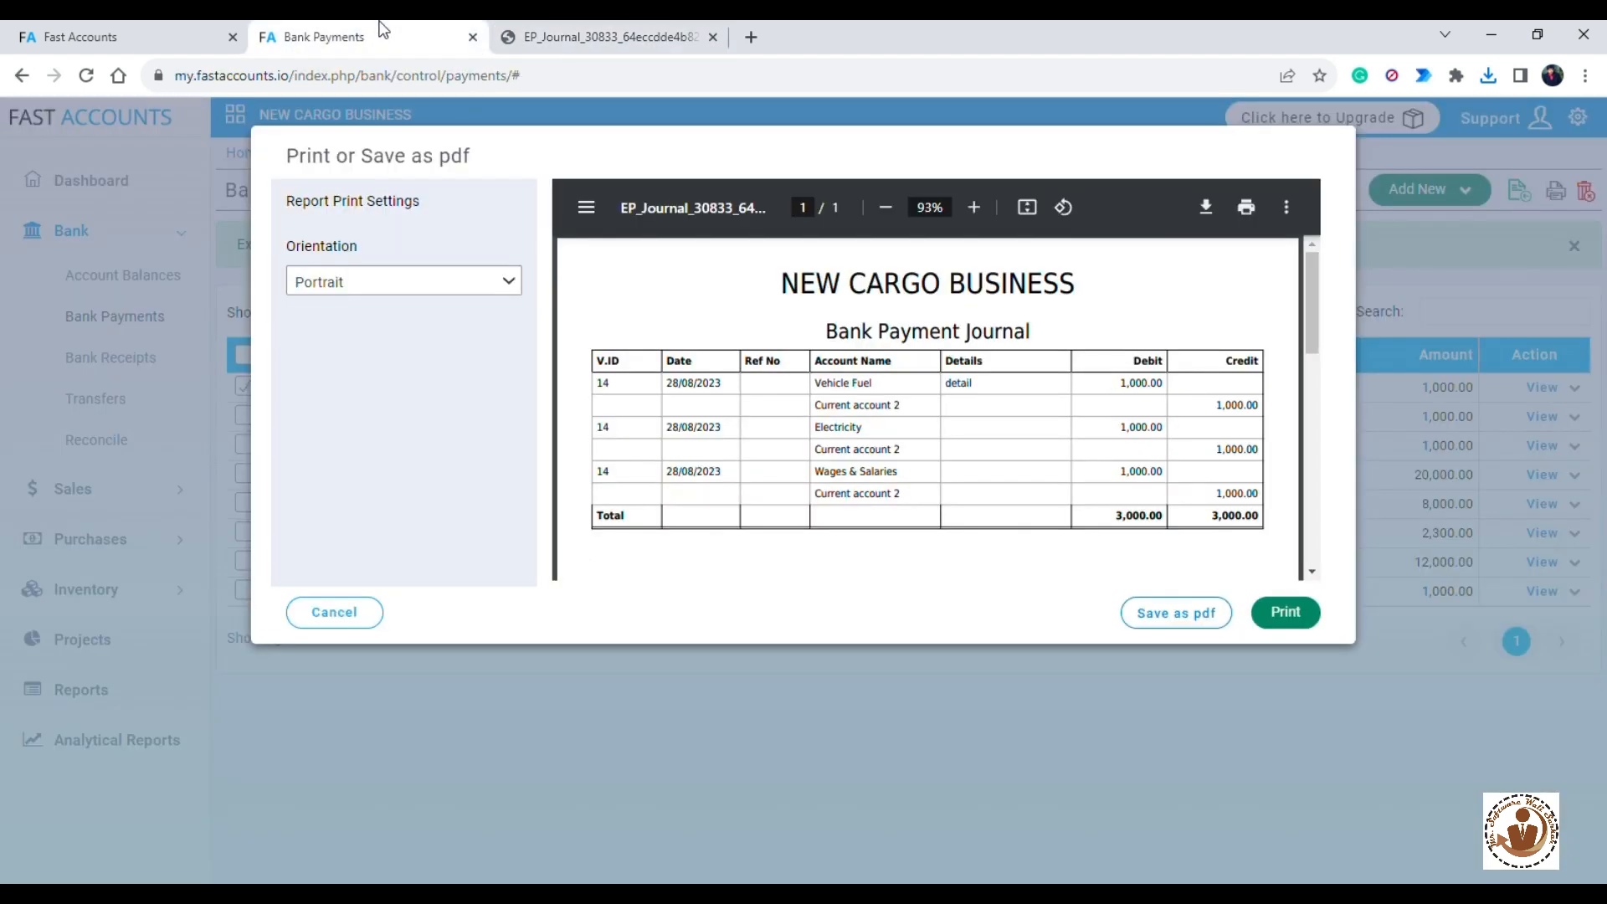
pyautogui.click(327, 612)
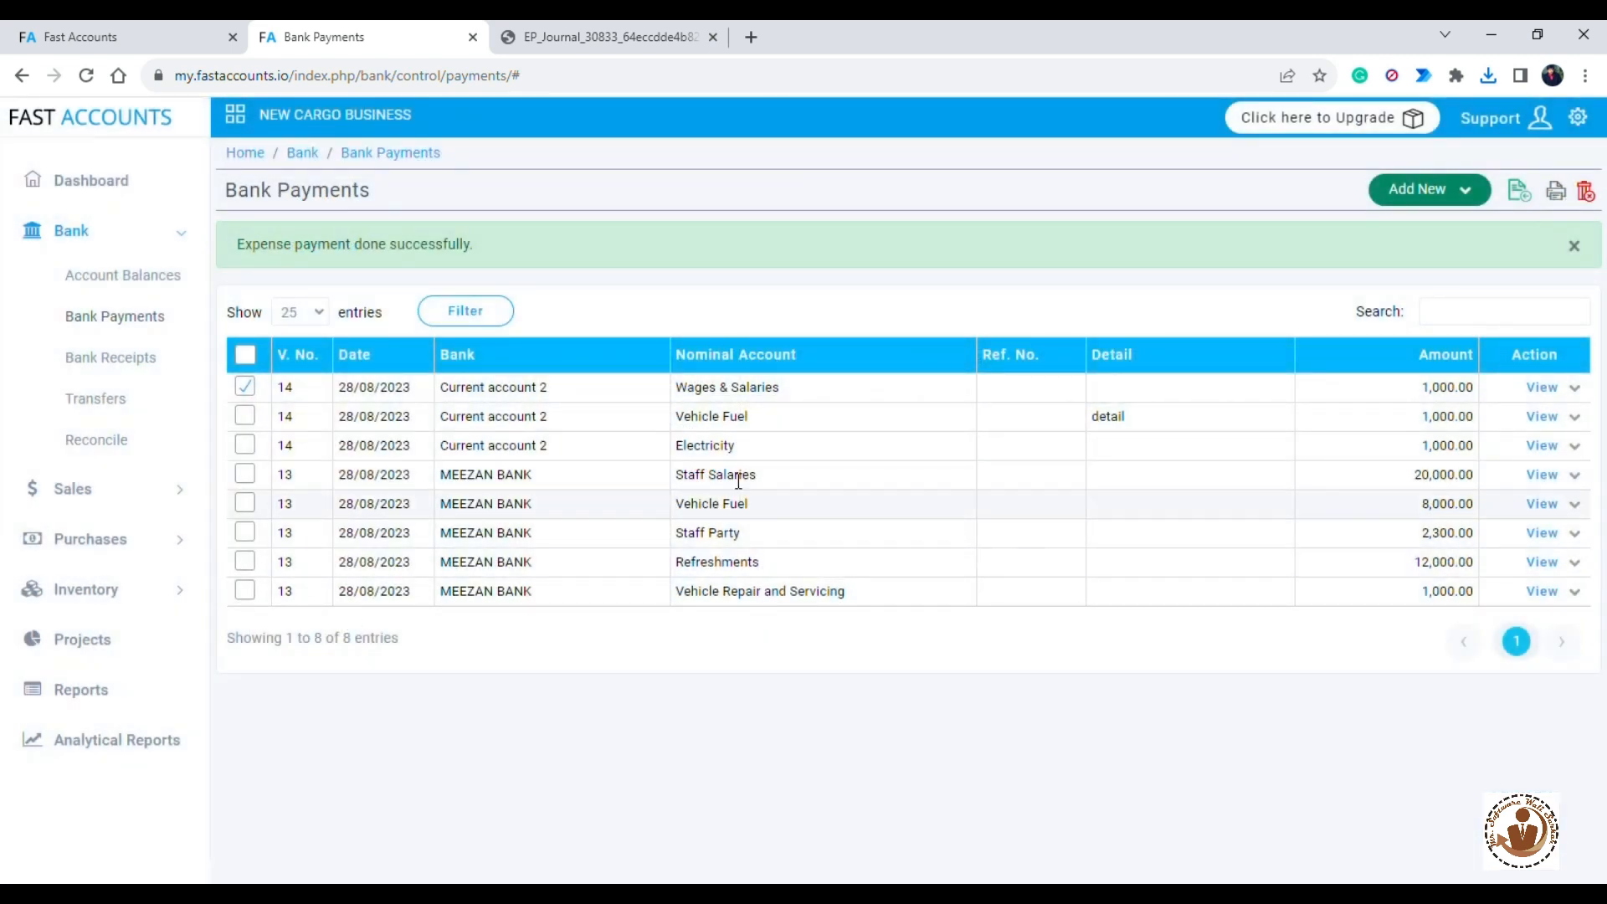
# - Open the chart of accounts and start a new nominal account in the Expenses category, Wages & Salaries section
pyautogui.click(1590, 124)
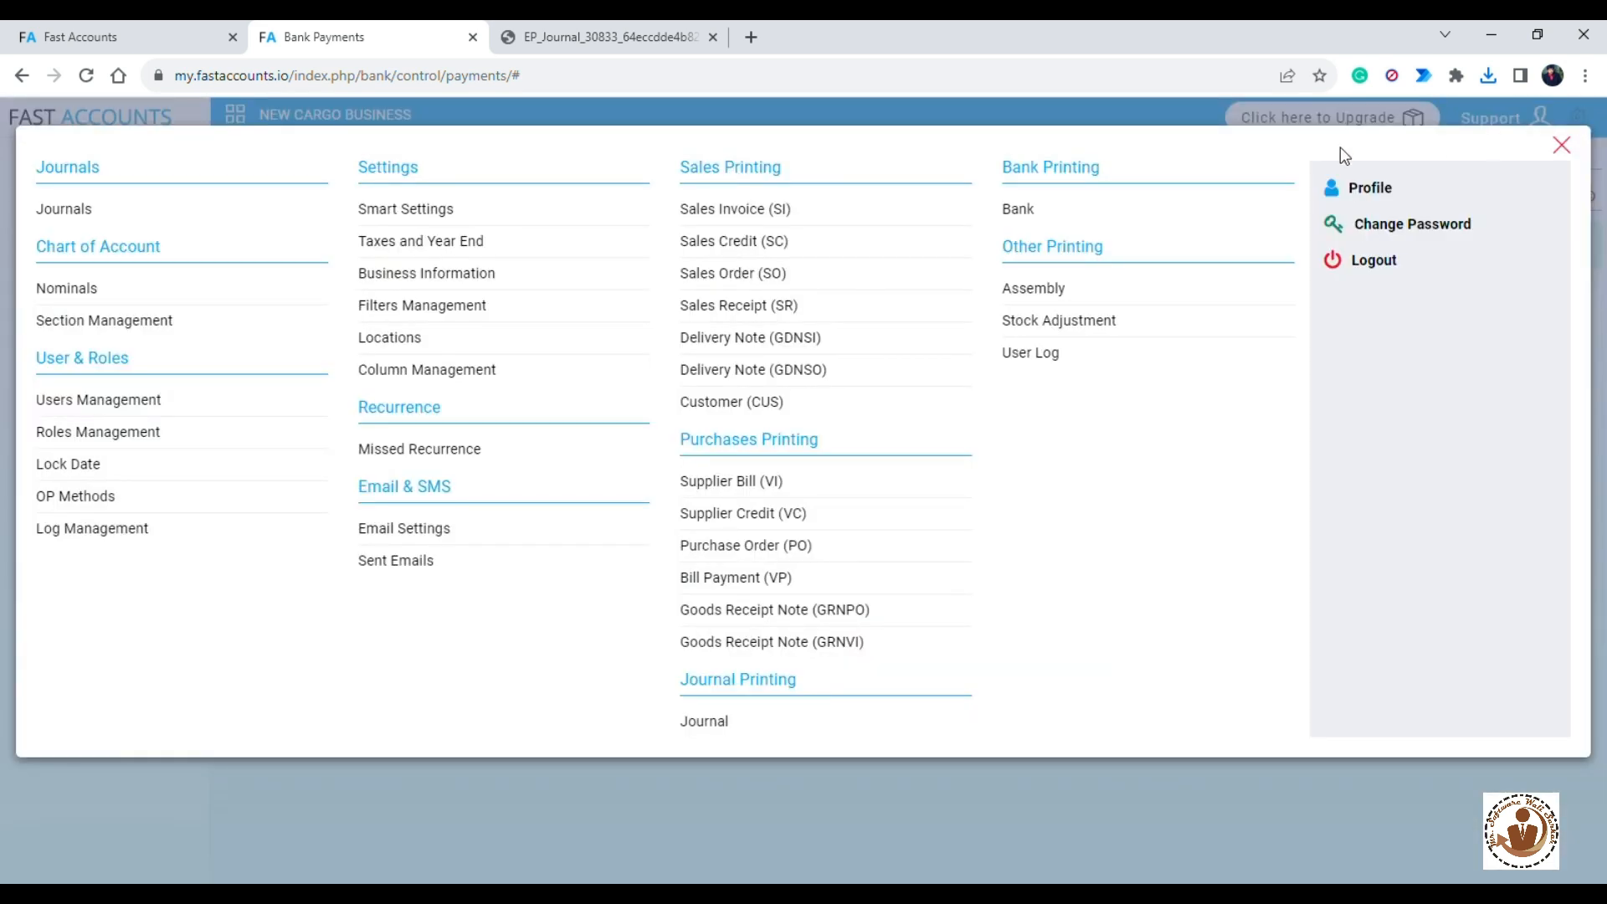
pyautogui.click(98, 293)
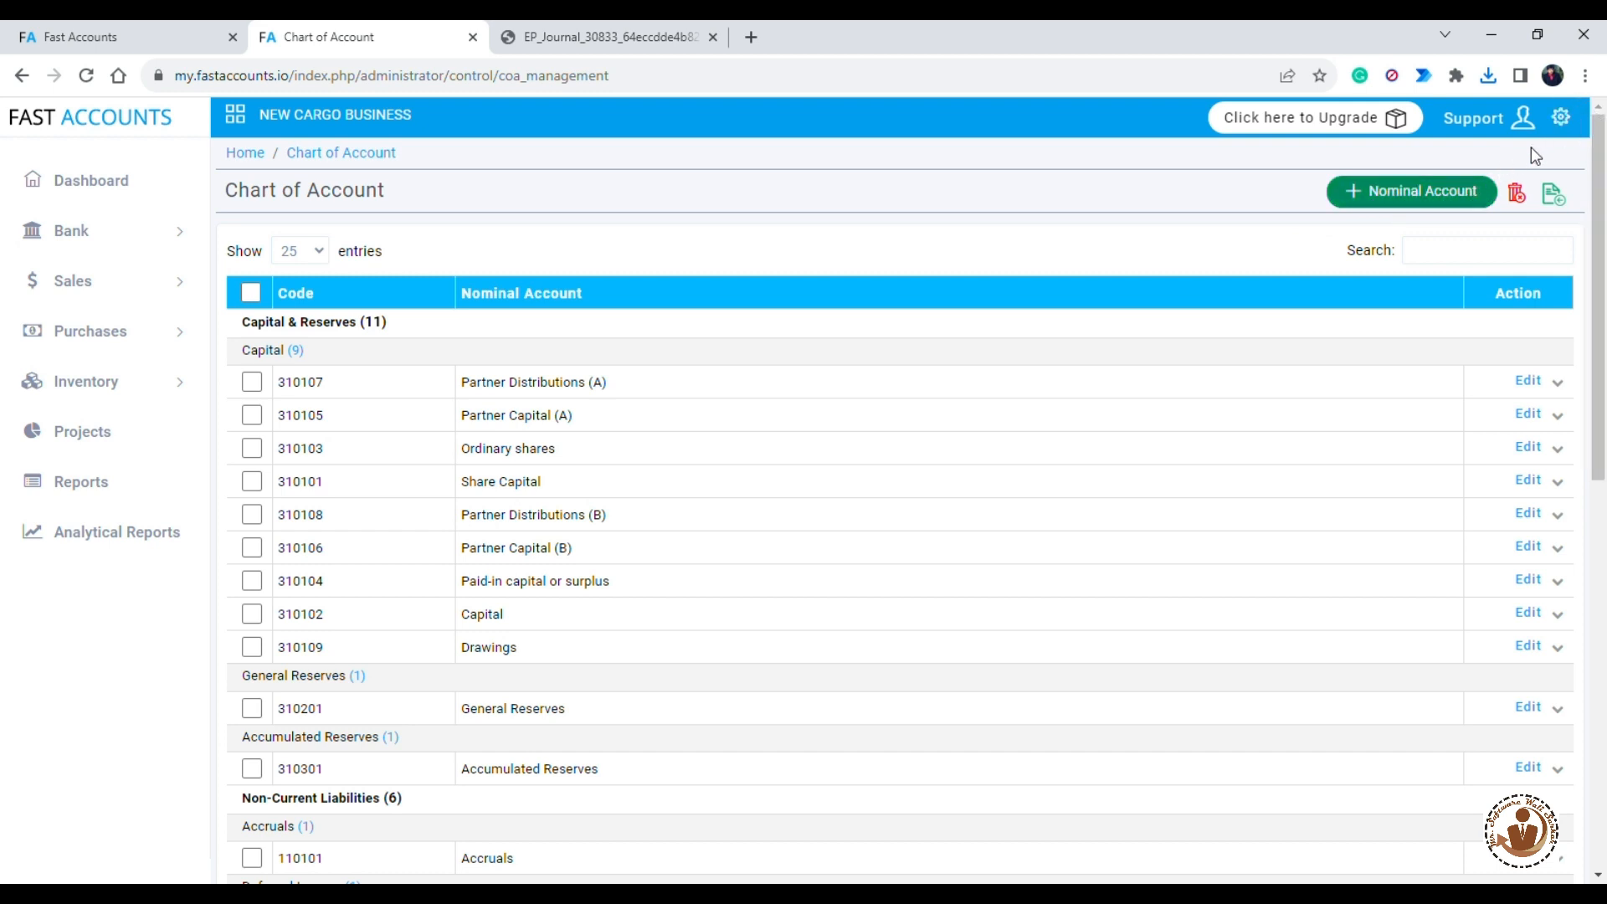
pyautogui.click(1440, 194)
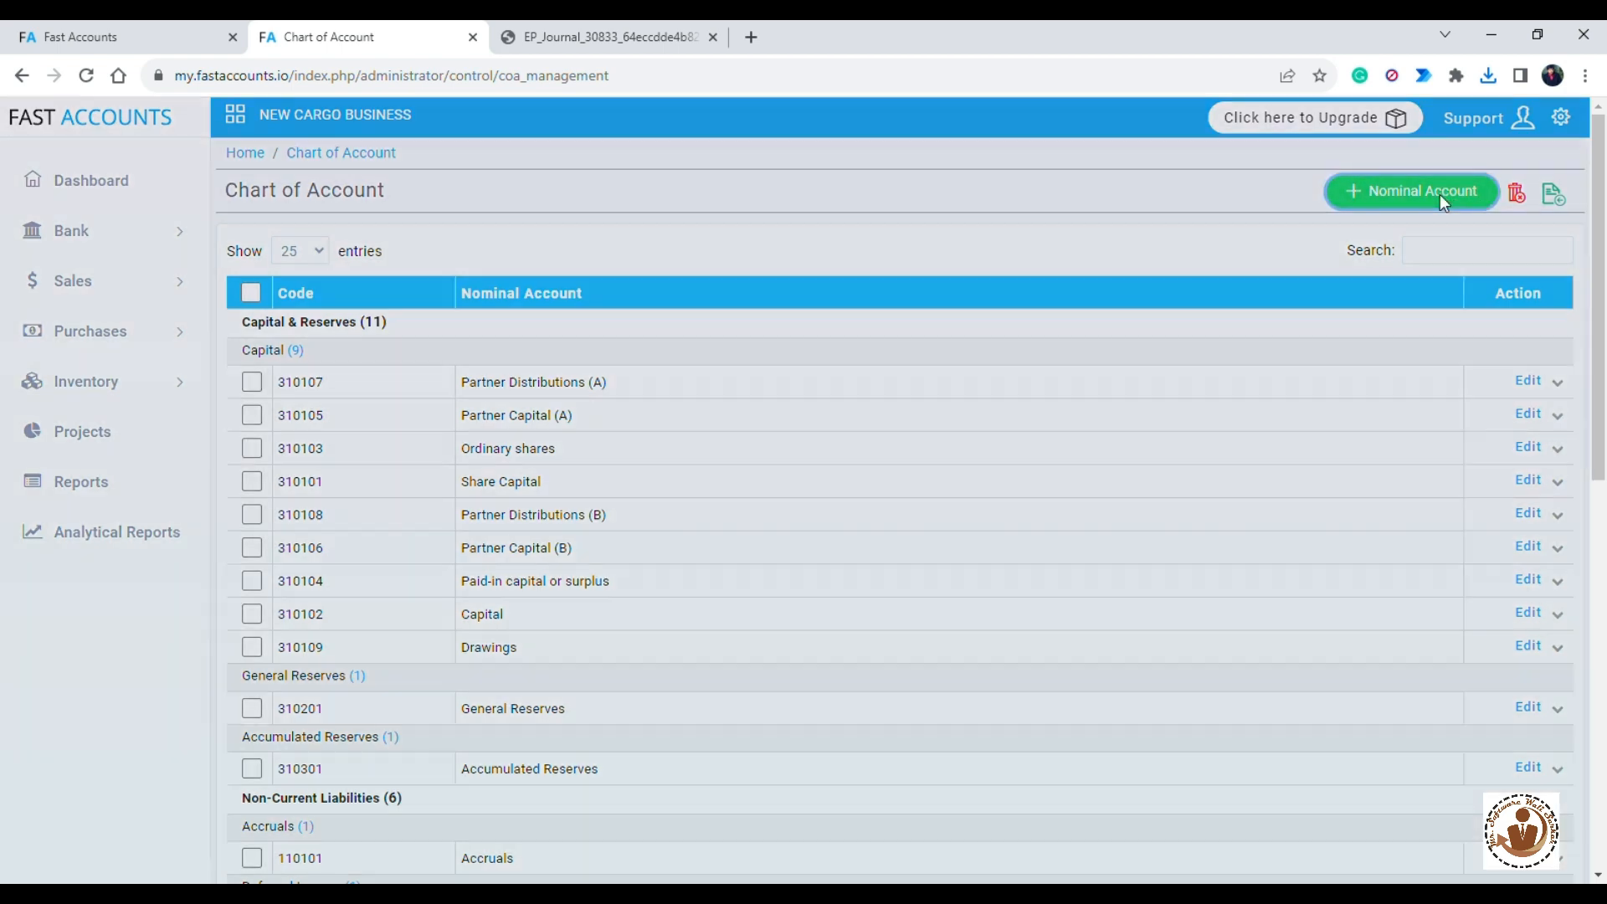
pyautogui.click(639, 240)
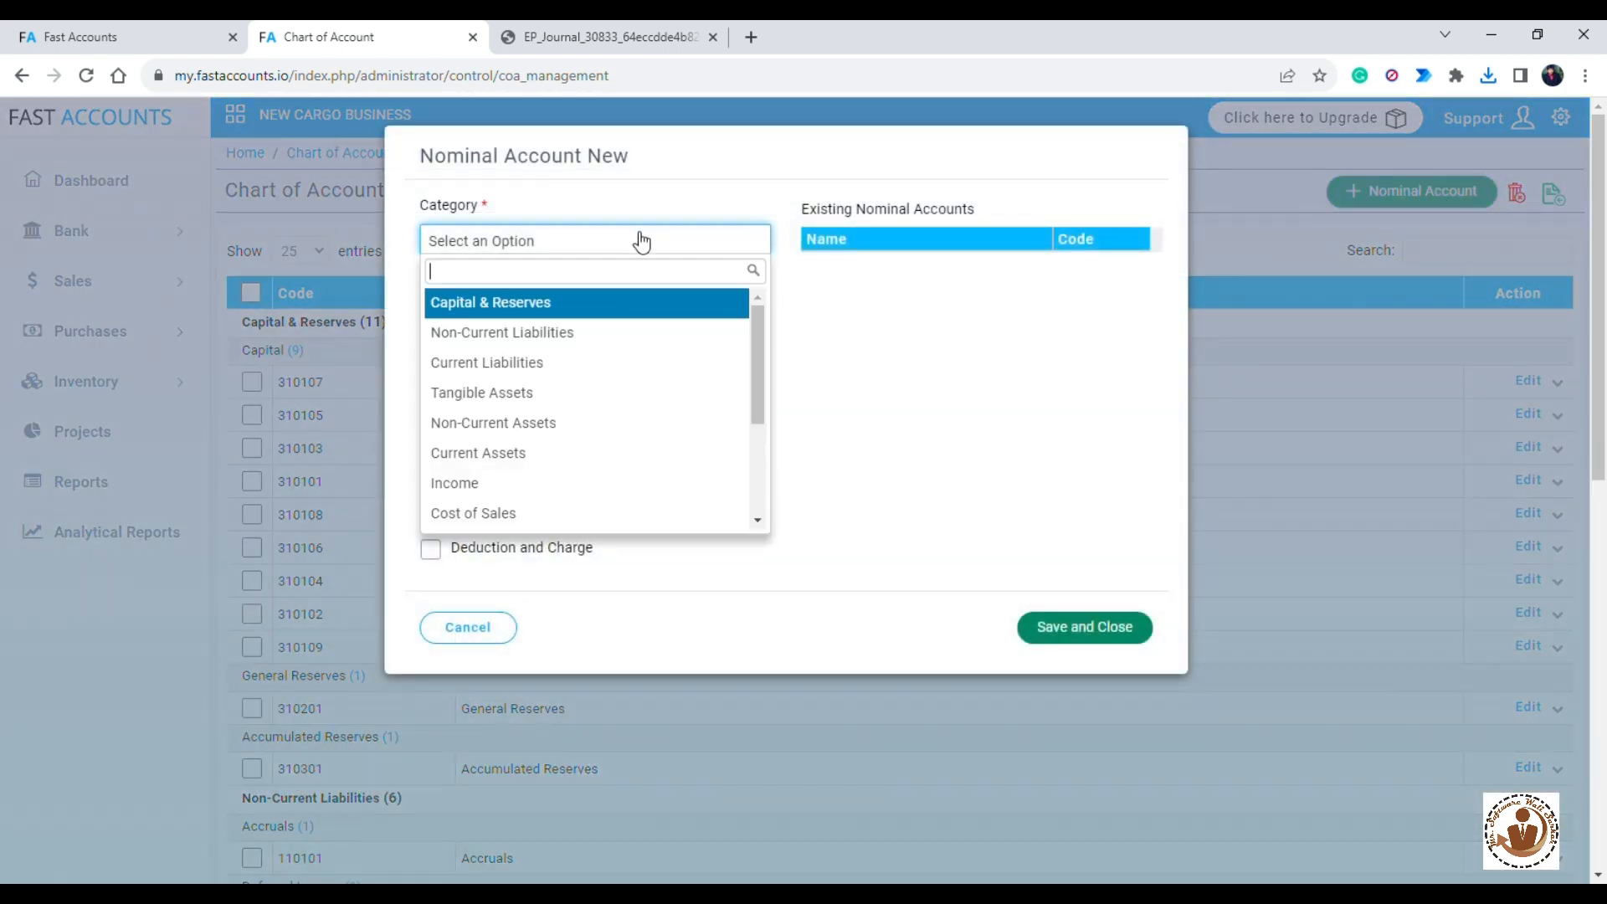
pyautogui.scroll(-2, 513, 478)
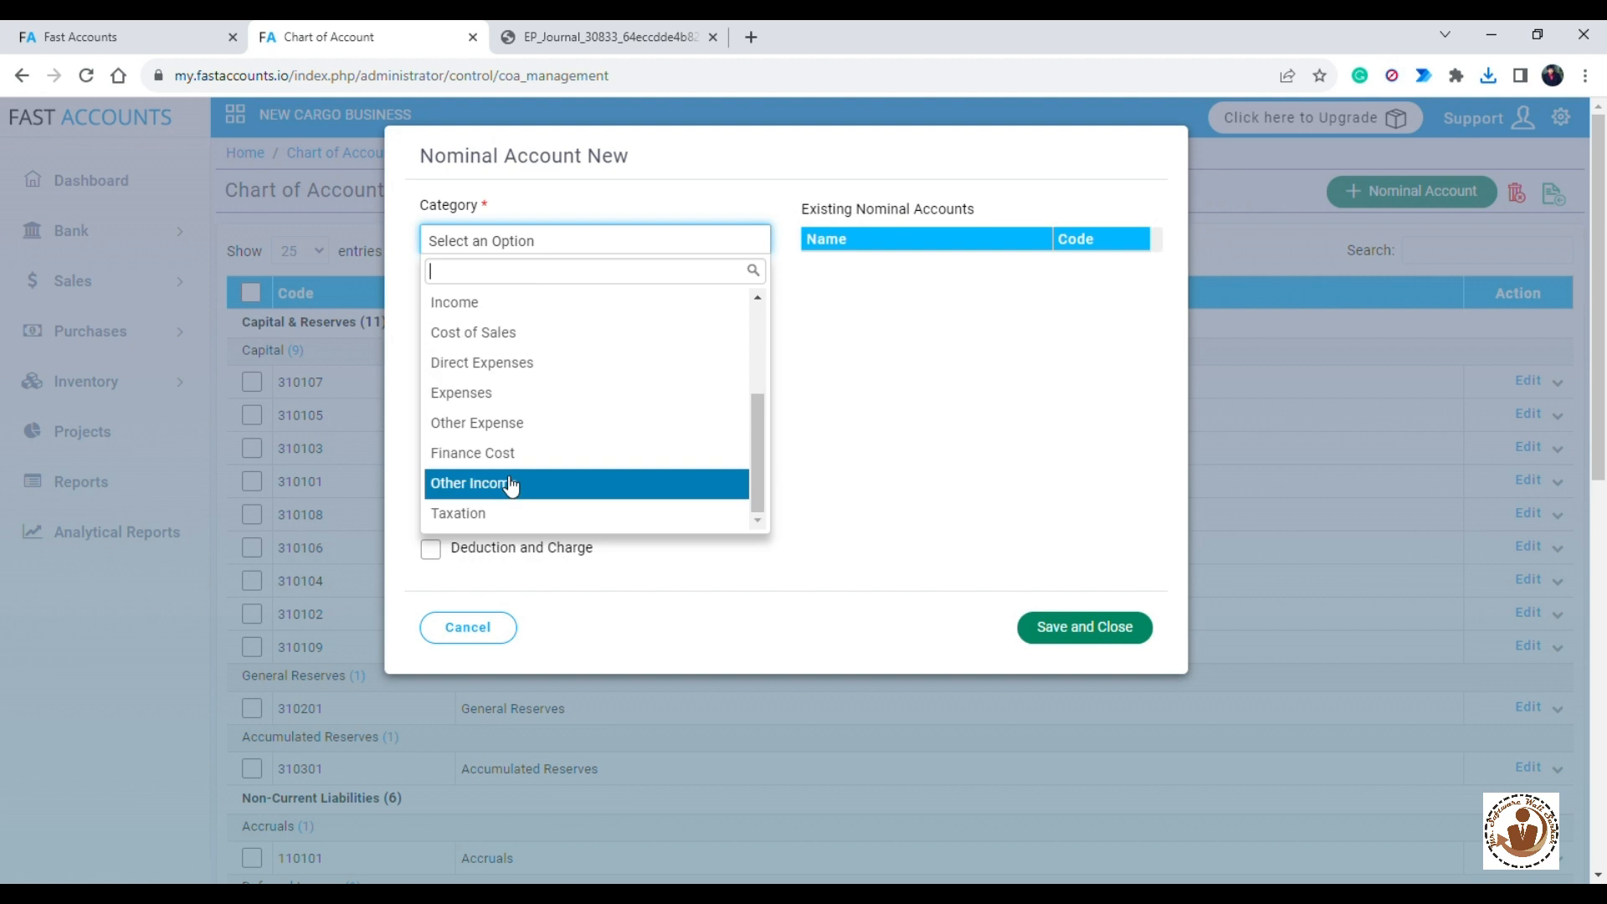
pyautogui.click(477, 400)
pyautogui.click(527, 313)
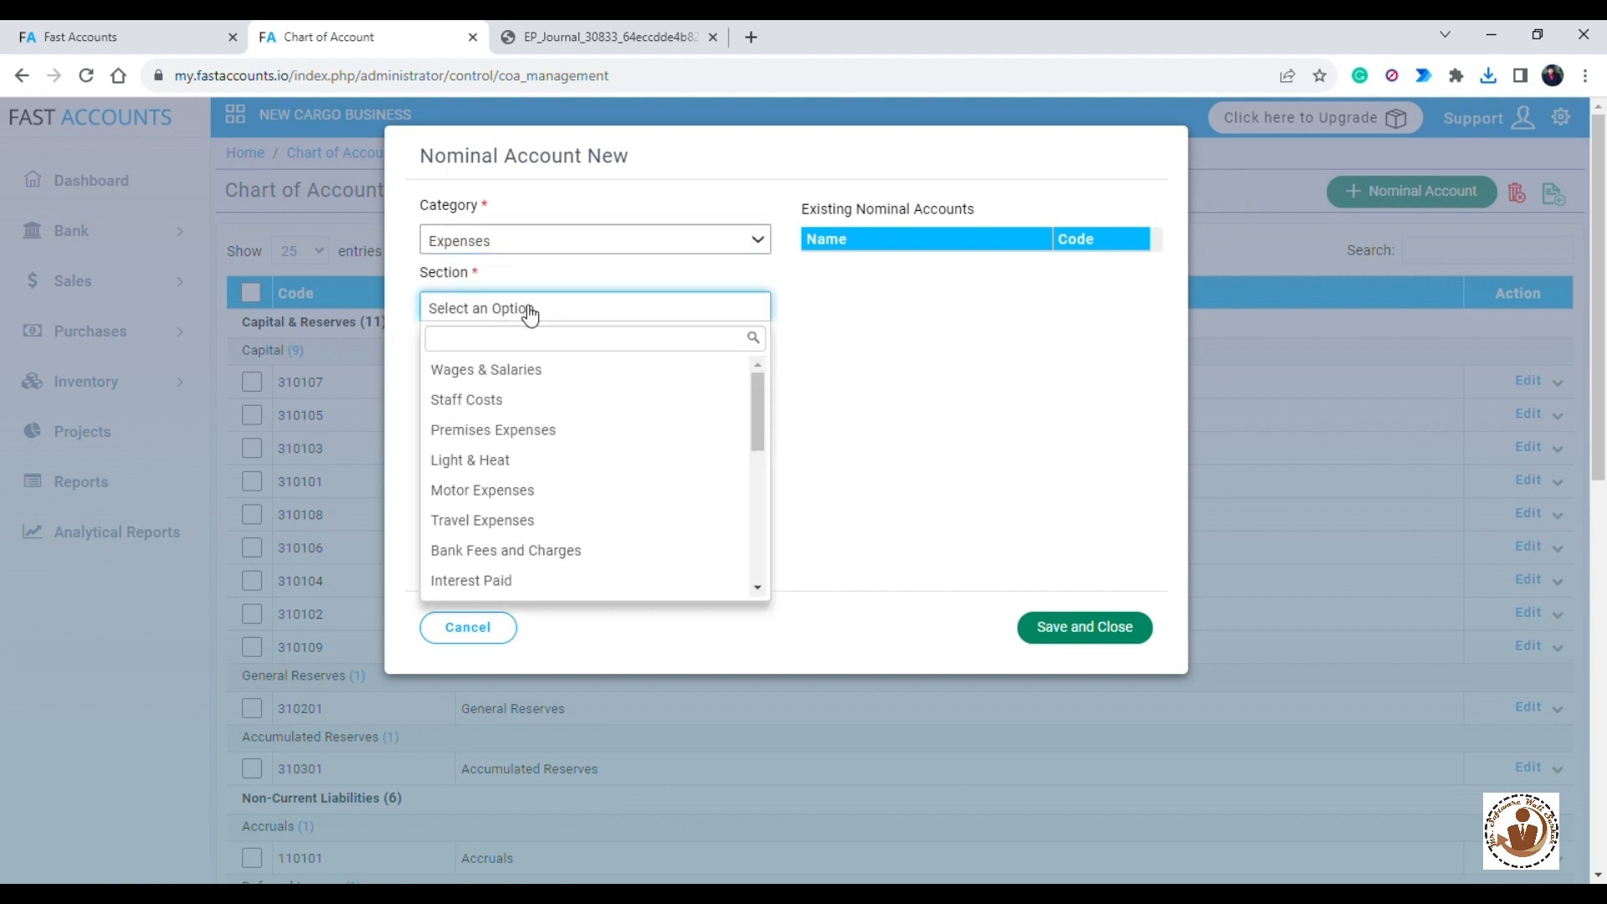
pyautogui.click(543, 379)
# - Name the nominal account after the employee's salary, using the format name (salary), and save and close it
pyautogui.click(545, 389)
pyautogui.write('le')
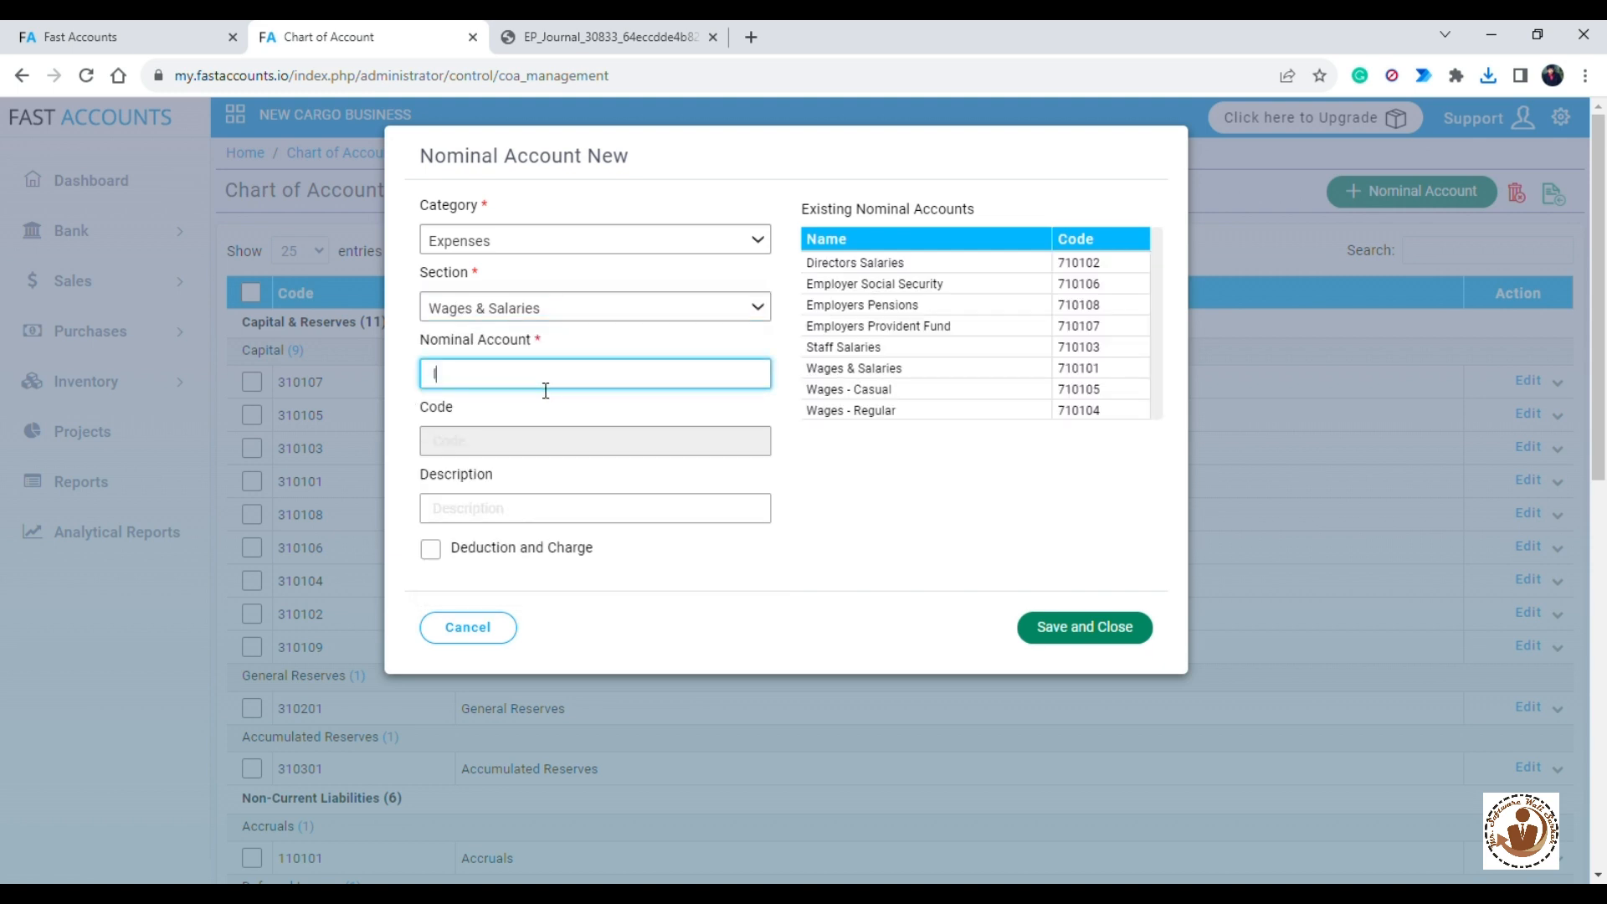
pyautogui.write('slan (salary)')
pyautogui.click(1053, 629)
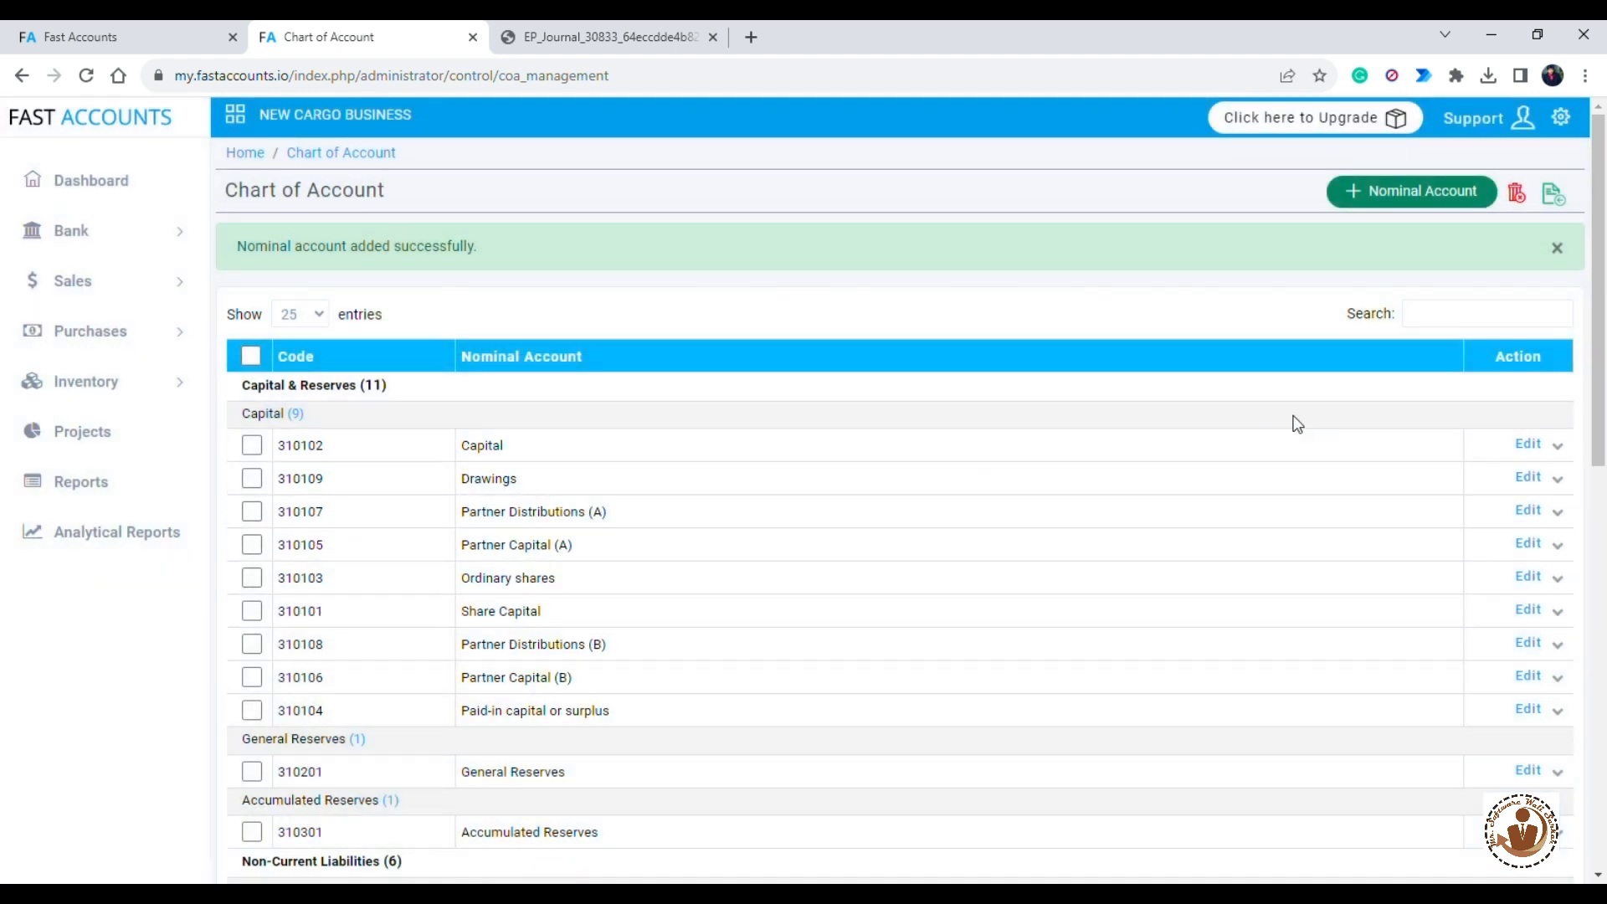
# - Search the chart of accounts for the employee's name to check the new salary account
pyautogui.click(1419, 324)
pyautogui.write('irslan')
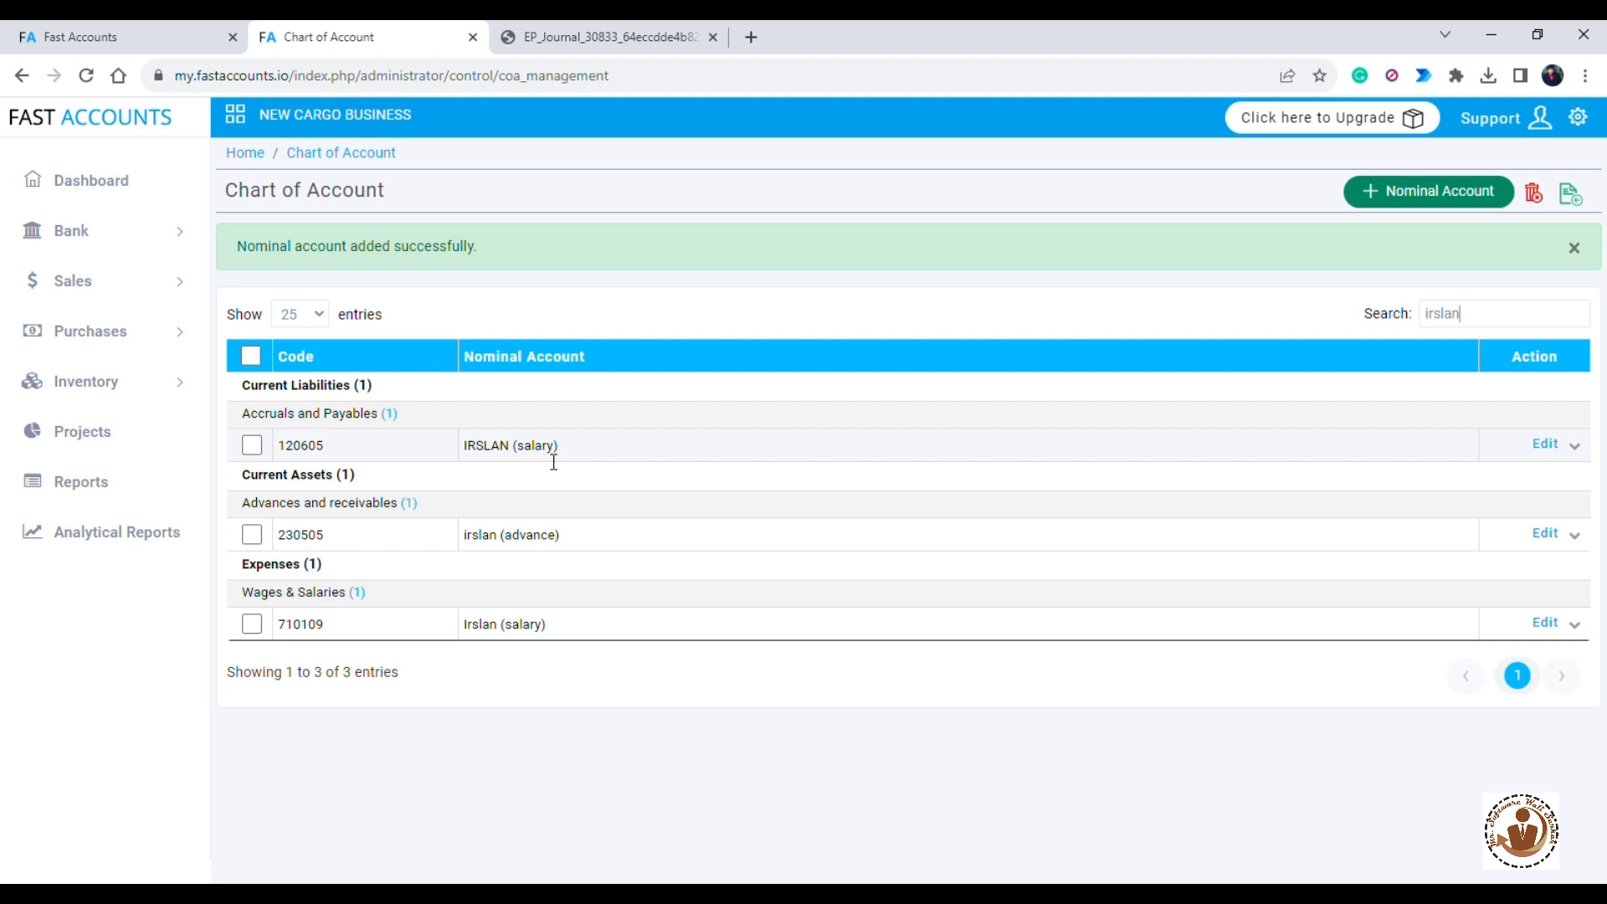
# - Go back to Bank Payments and start adding a new bank payment
pyautogui.click(111, 234)
pyautogui.click(147, 320)
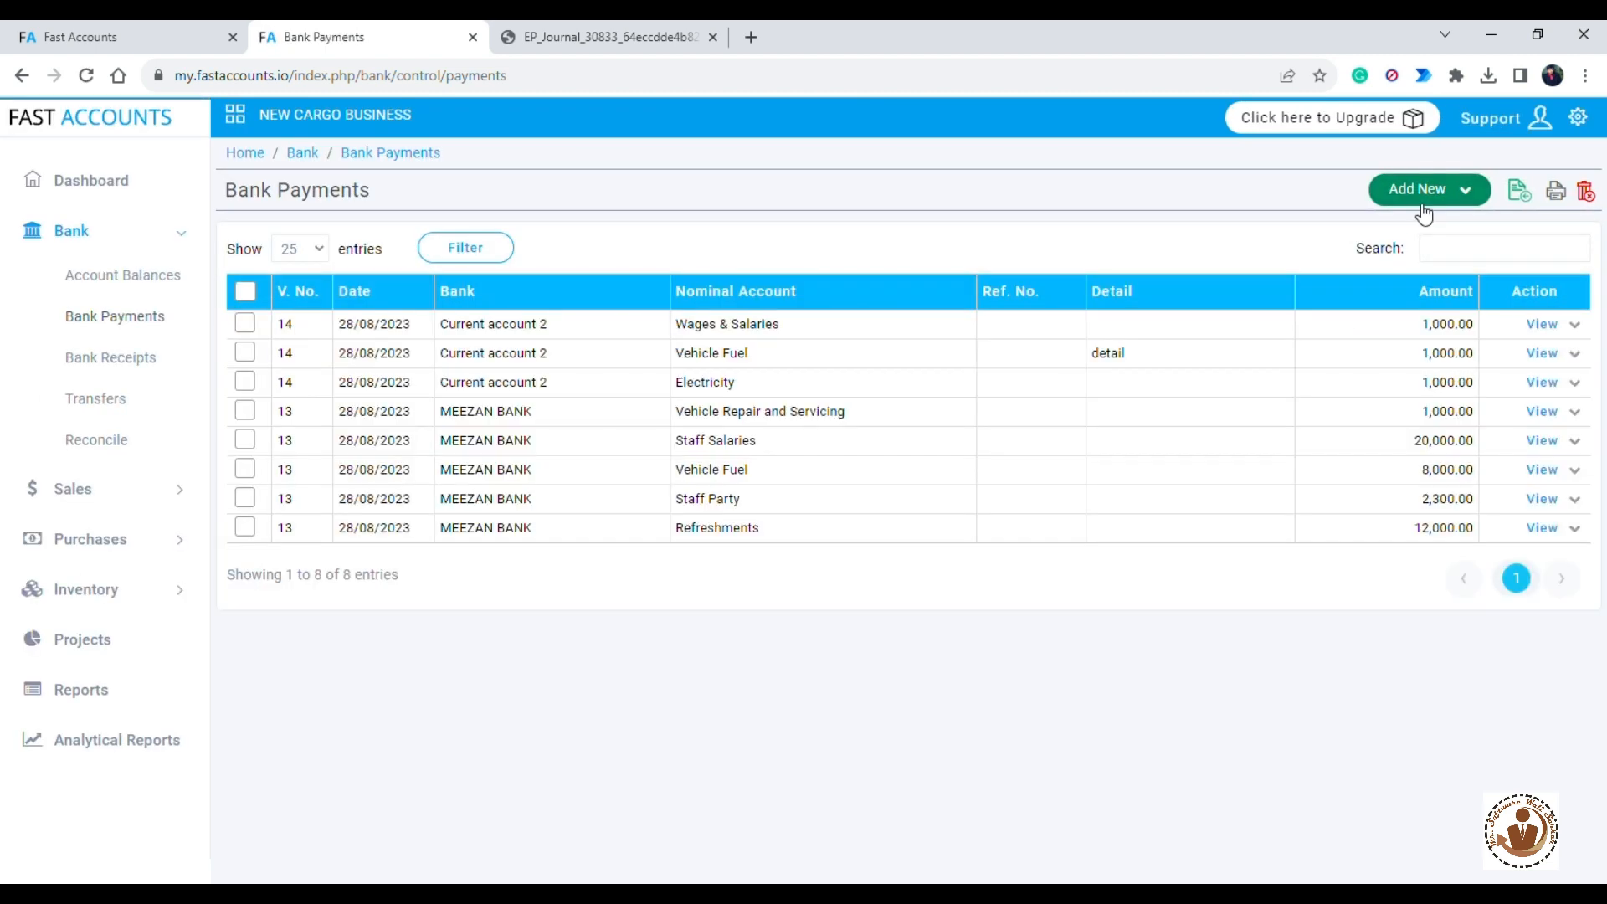
pyautogui.click(1422, 201)
pyautogui.click(1422, 202)
pyautogui.click(1423, 201)
pyautogui.click(1426, 226)
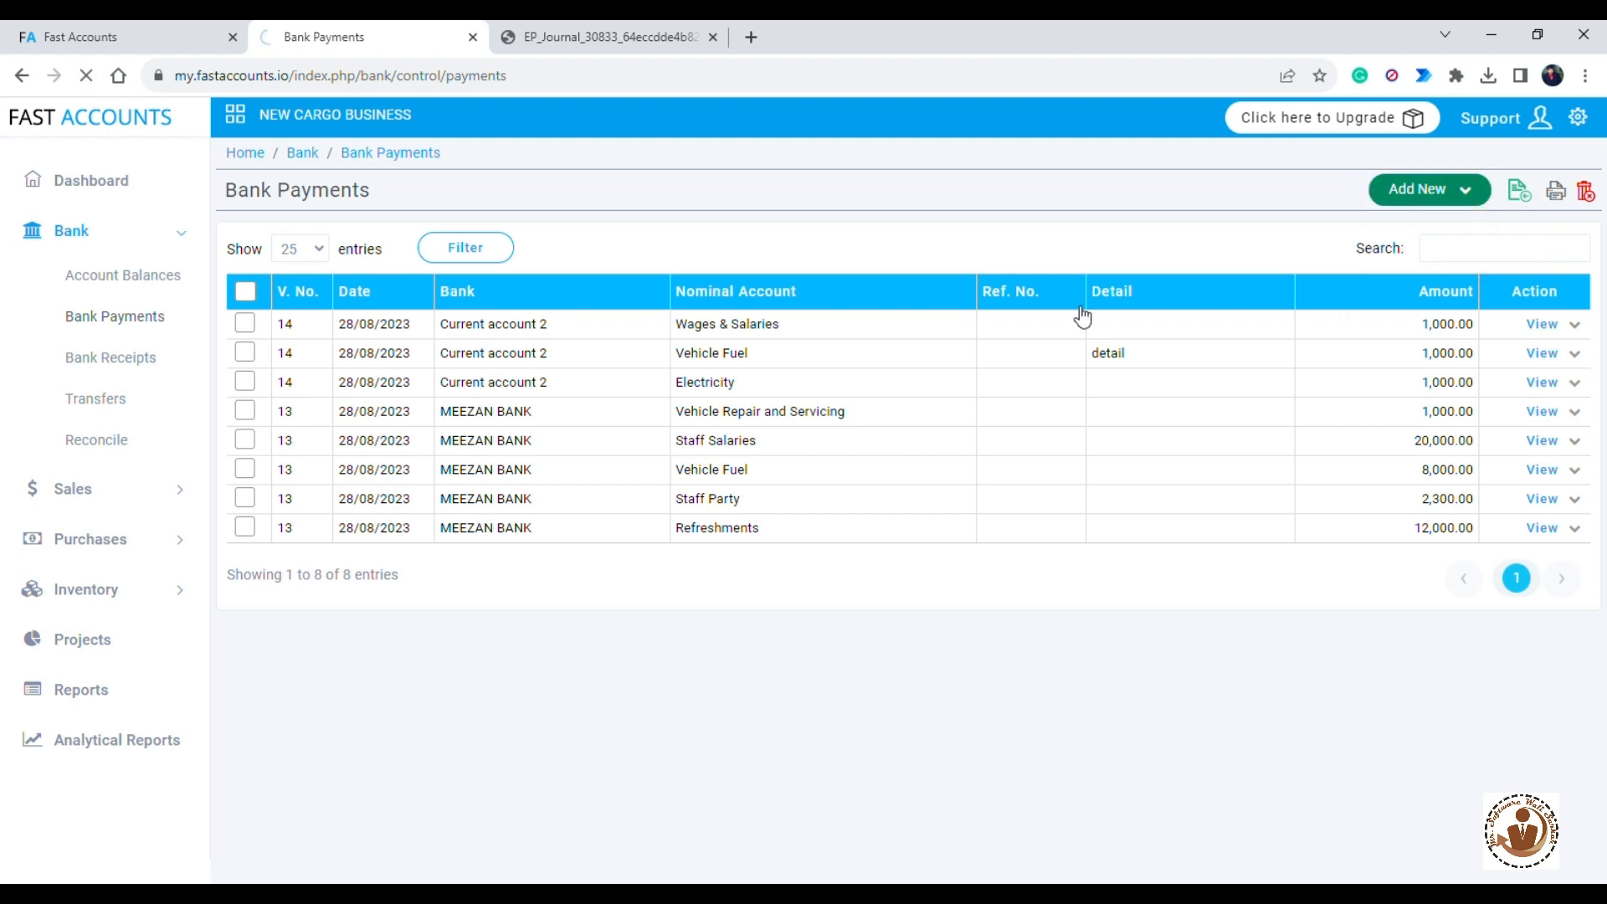